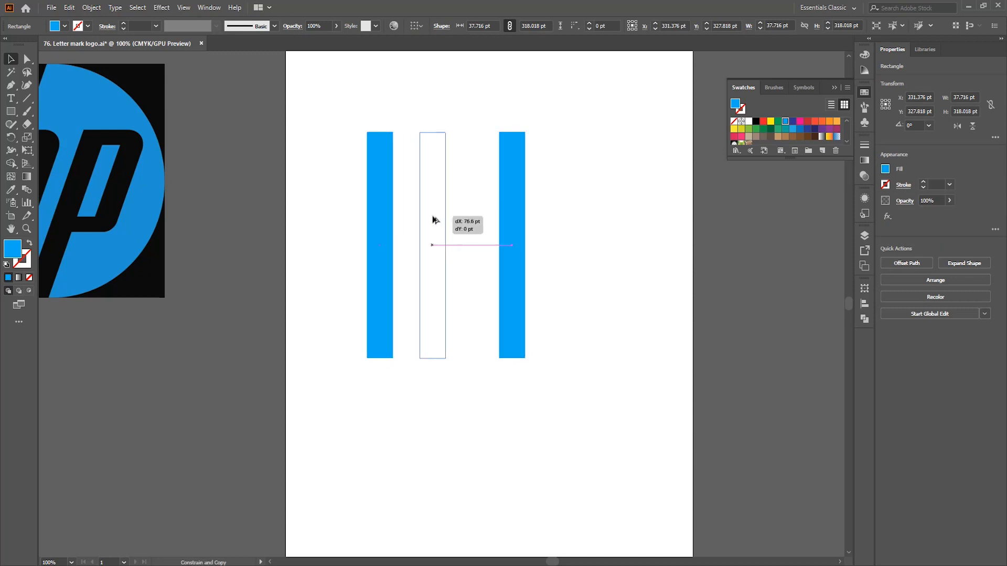
Step: Shorten the second bar to about 170 pt and arrange it with a lowered long bar and a short copy as letter stems
{"action": "left_click_drag", "start_coordinate": [438, 131], "coordinate": [438, 237]}
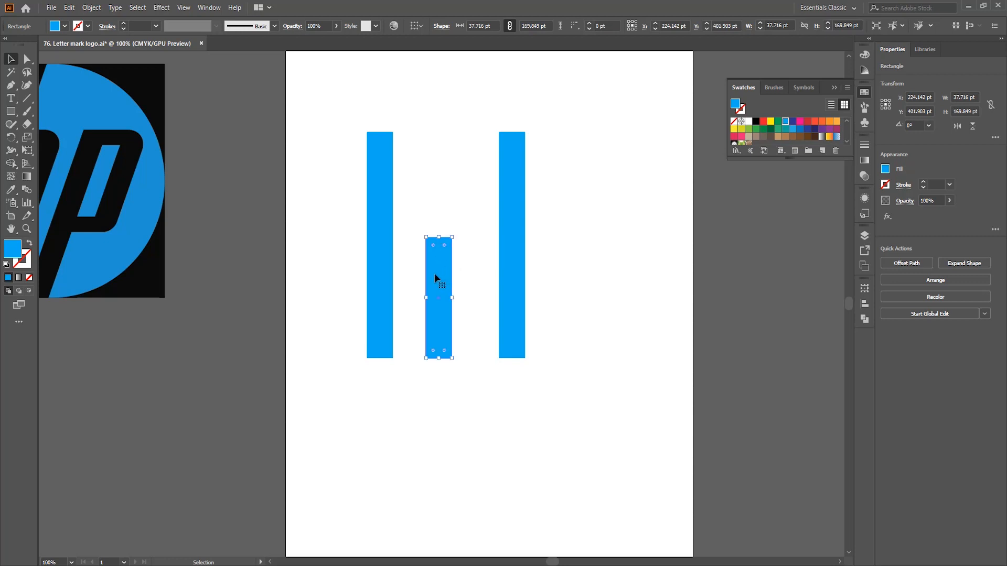
{"action": "left_click_drag", "start_coordinate": [434, 273], "coordinate": [493, 404]}
{"action": "left_click_drag", "start_coordinate": [446, 321], "coordinate": [444, 335]}
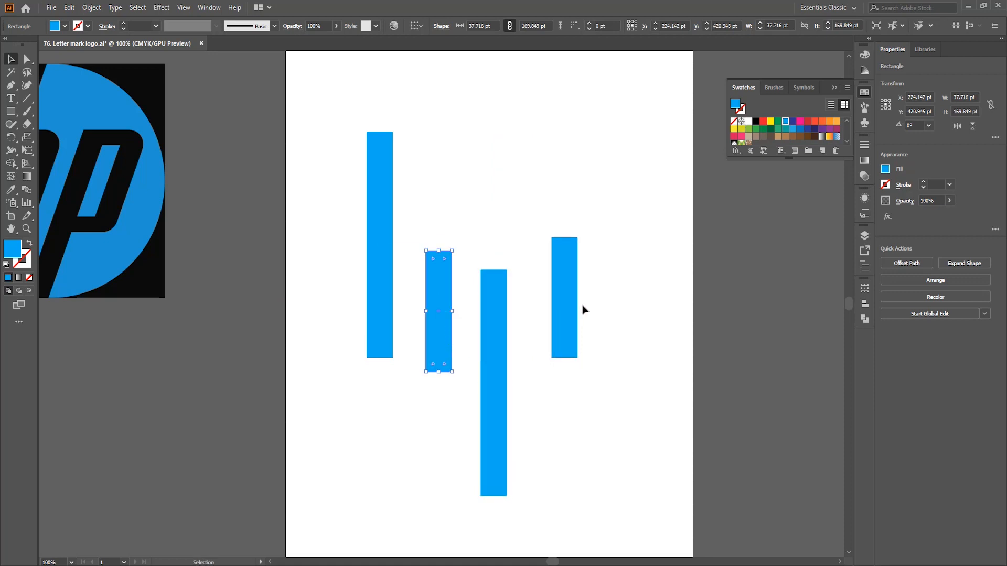
Step: Place a spare copy of the short bar to the right of the four letter stems
{"action": "left_click", "coordinate": [582, 305]}
{"action": "left_click_drag", "start_coordinate": [563, 307], "coordinate": [643, 285]}
{"action": "left_click", "coordinate": [571, 290]}
Step: Distribute the four letter stems evenly by their horizontal centers, excluding the spare bar
{"action": "scroll", "coordinate": [672, 330], "scroll_direction": "left", "scroll_amount": 5}
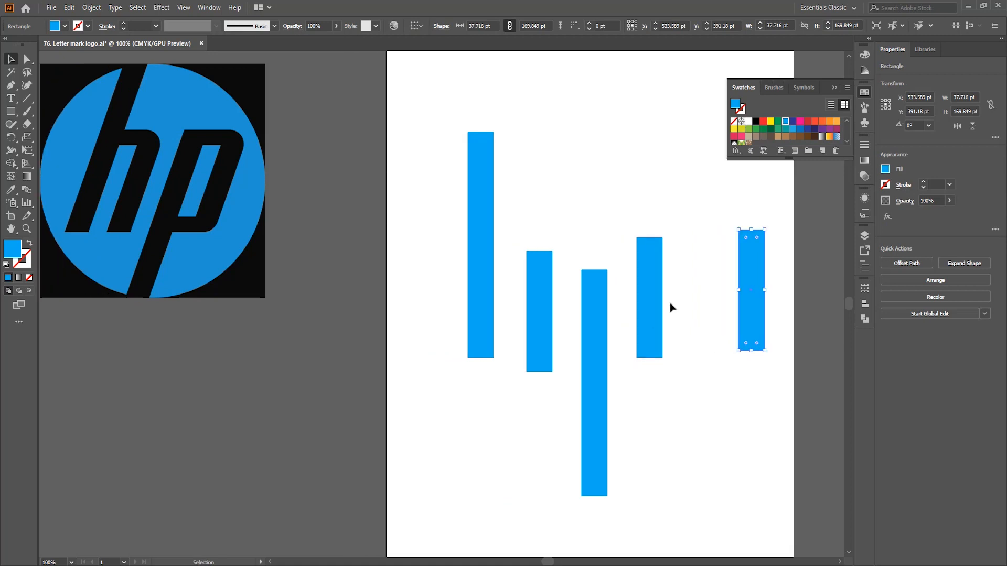
{"action": "scroll", "coordinate": [478, 277], "scroll_direction": "up", "scroll_amount": 1}
{"action": "scroll", "coordinate": [538, 286], "scroll_direction": "left", "scroll_amount": 1}
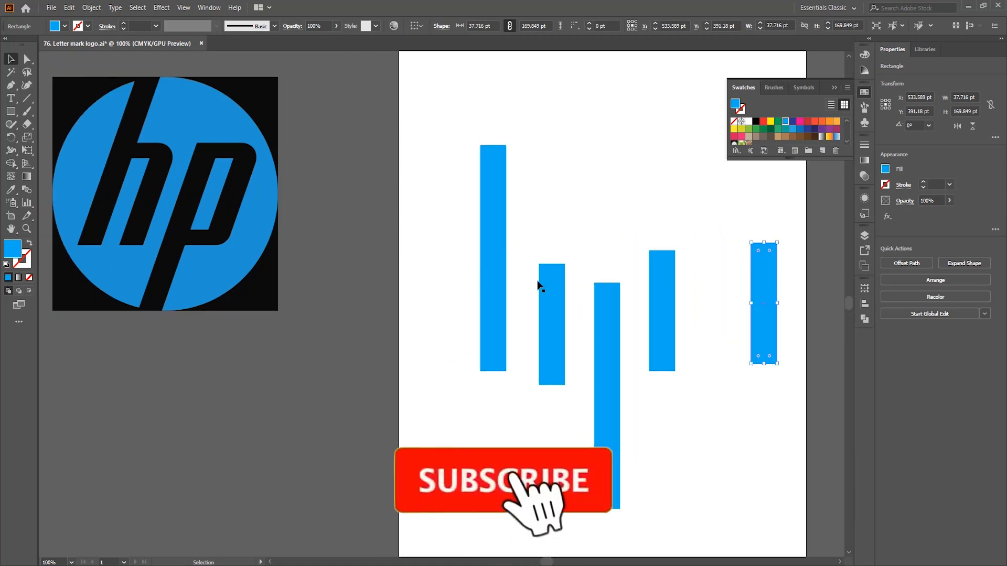
{"action": "left_click_drag", "start_coordinate": [707, 292], "coordinate": [473, 331]}
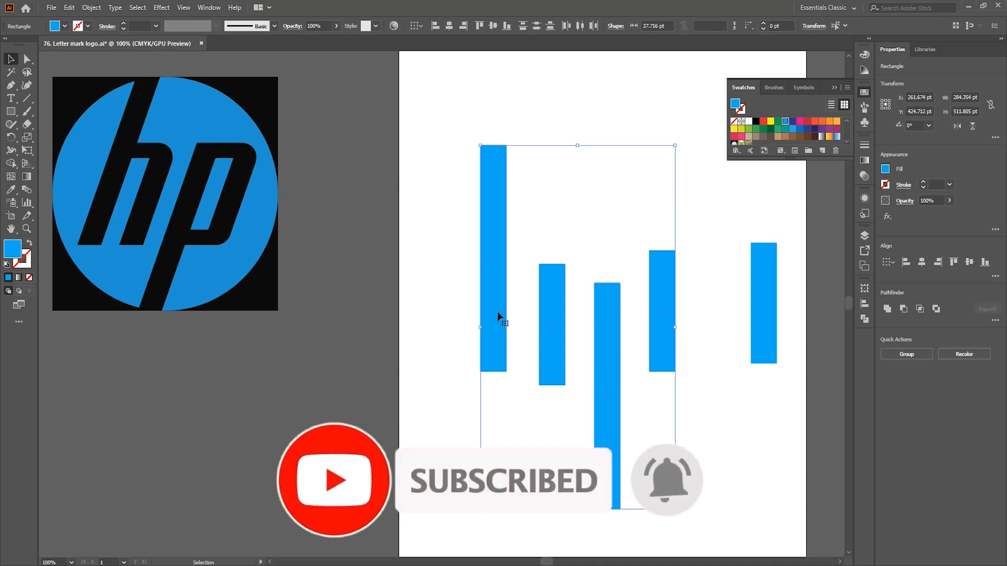
{"action": "left_click", "coordinate": [581, 25]}
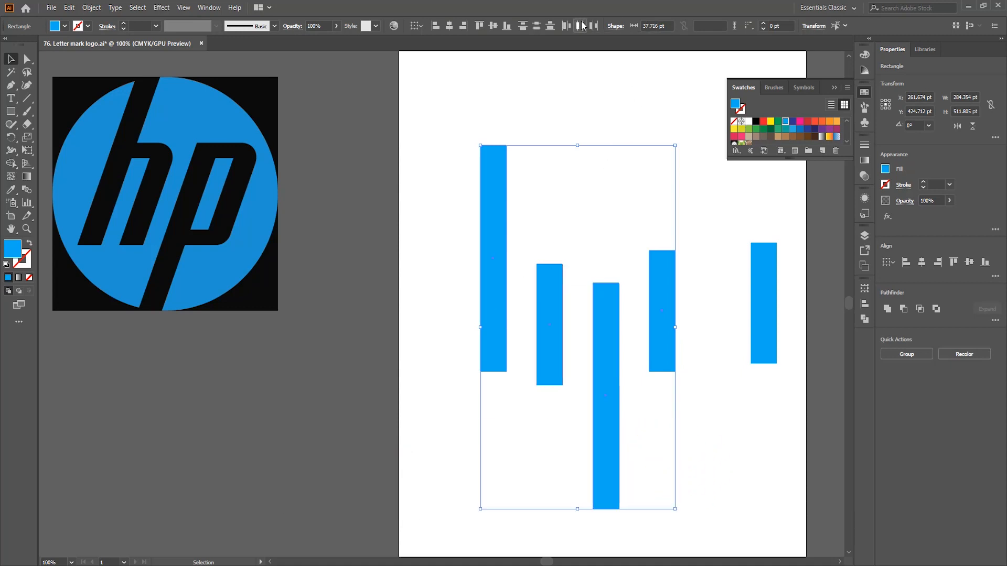
{"action": "left_click", "coordinate": [586, 194]}
Step: Align the top edges of the short h stem and both p stems
{"action": "key", "text": "ctrl+plus"}
{"action": "scroll", "coordinate": [681, 272], "scroll_direction": "down", "scroll_amount": 1}
{"action": "scroll", "coordinate": [714, 287], "scroll_direction": "right", "scroll_amount": 1}
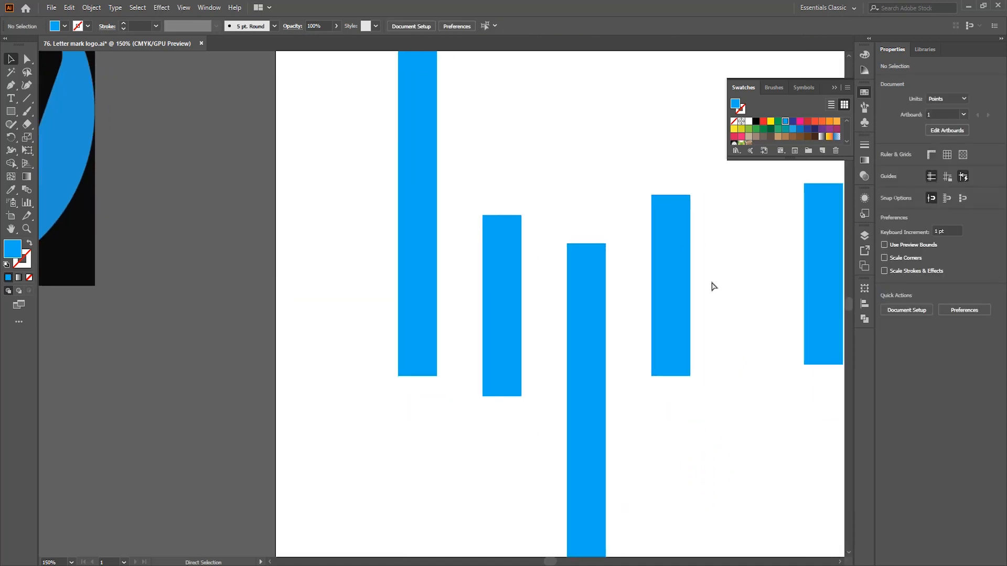
{"action": "left_click_drag", "start_coordinate": [725, 278], "coordinate": [483, 320]}
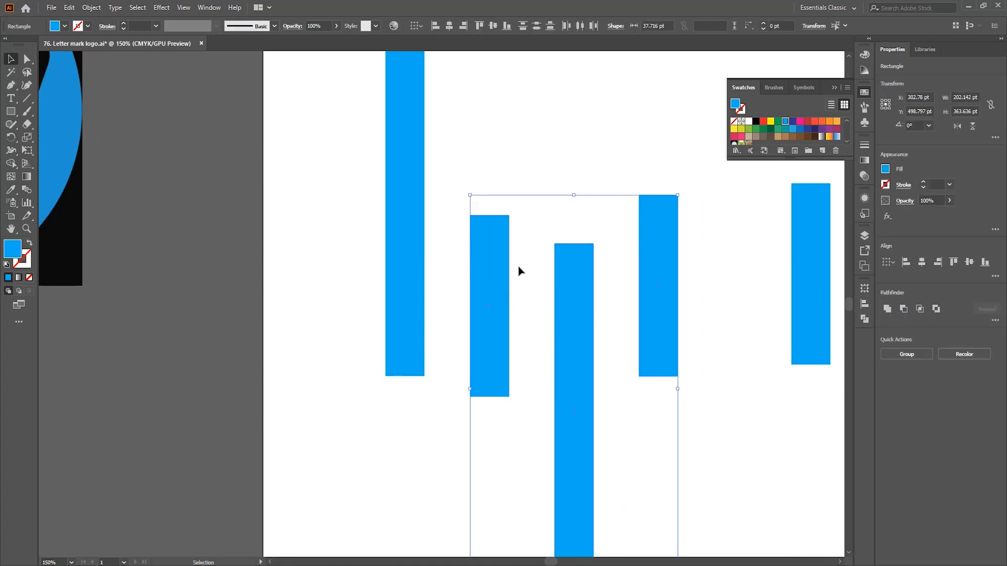
{"action": "left_click", "coordinate": [478, 25]}
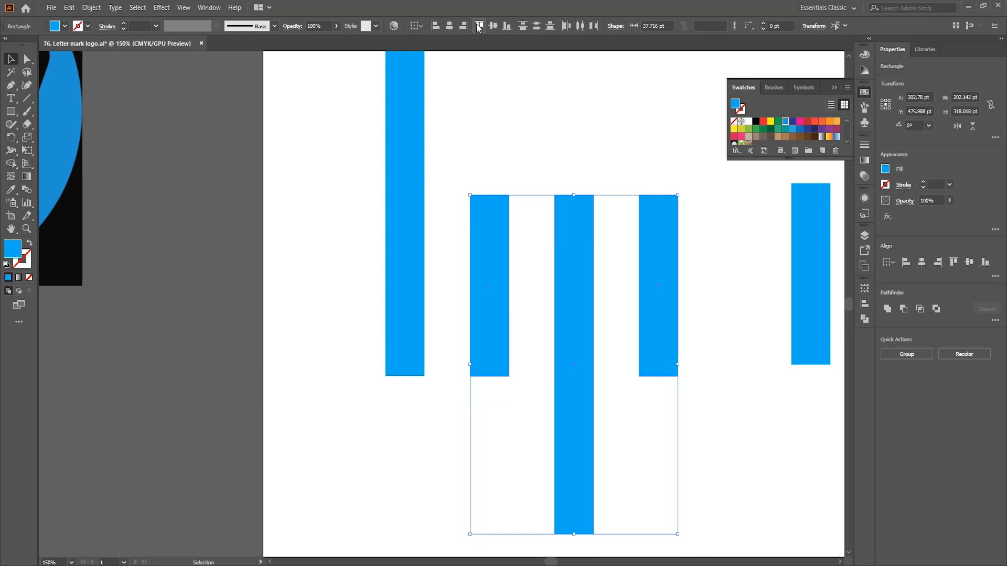
{"action": "left_click", "coordinate": [557, 121]}
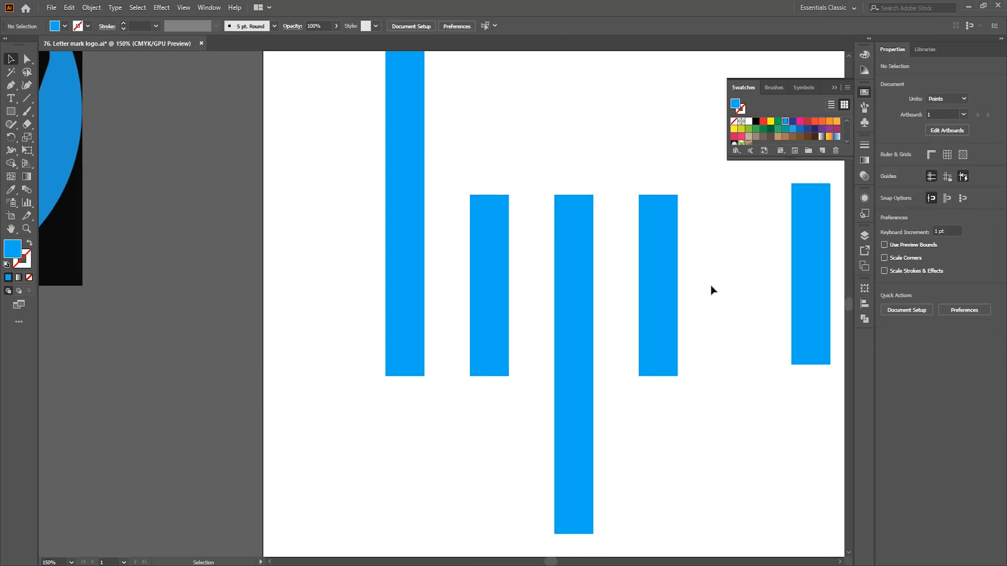
Step: Align the bottom edges of both h stems and the short p stem, leaving out the long p stem
{"action": "left_click_drag", "start_coordinate": [742, 285], "coordinate": [338, 272]}
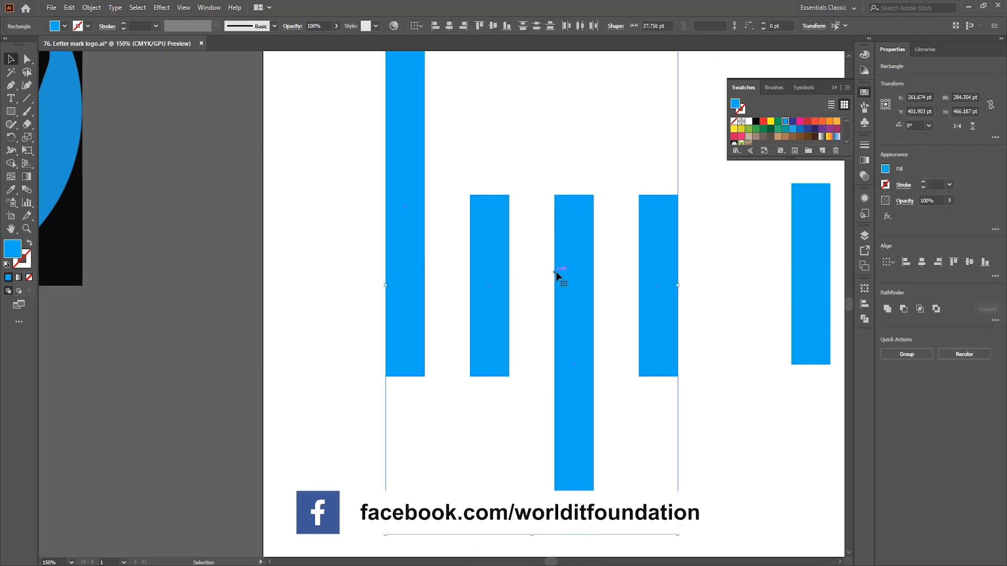
{"action": "left_click", "coordinate": [556, 271], "text": "shift"}
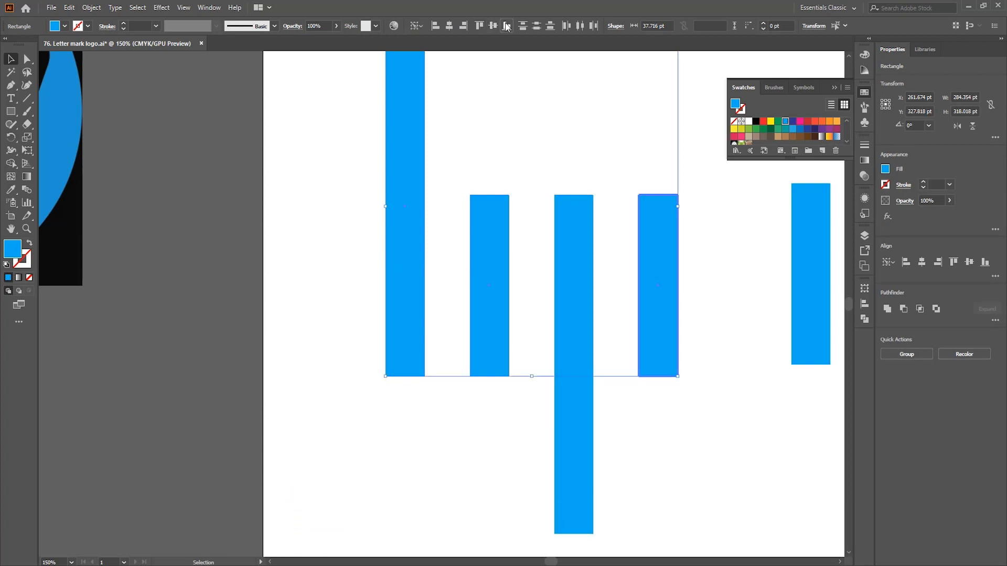
{"action": "left_click", "coordinate": [542, 113]}
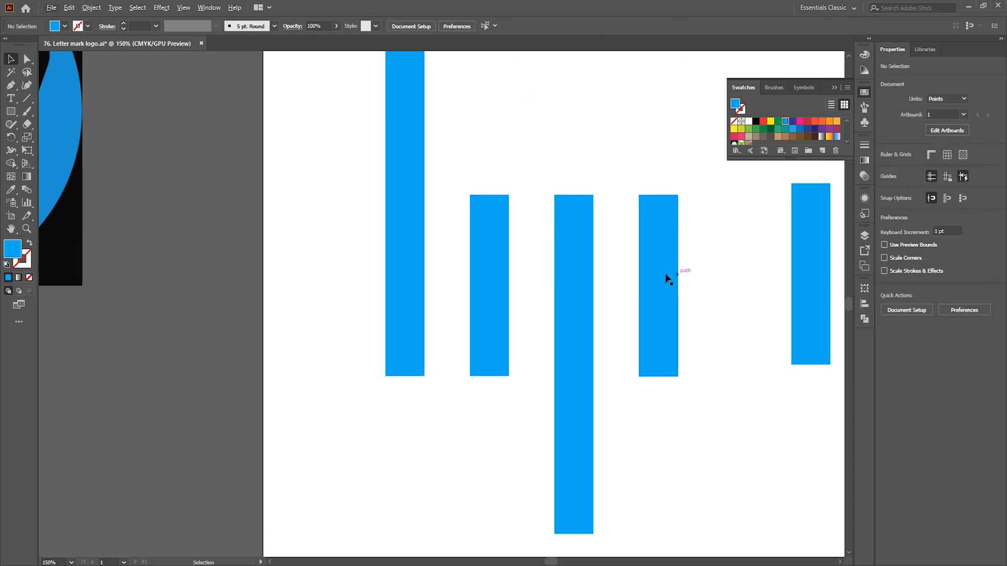
Step: Move the short p stem closer so the group spans about 265 pt, and redistribute the four stems evenly horizontally
{"action": "left_click_drag", "start_coordinate": [665, 275], "coordinate": [374, 289]}
{"action": "left_click", "coordinate": [580, 26]}
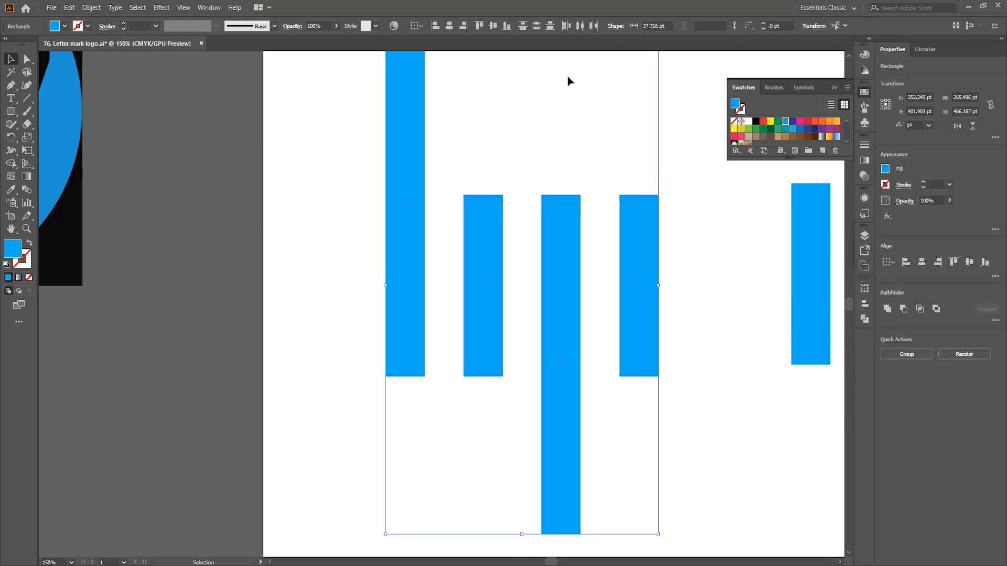
{"action": "left_click", "coordinate": [563, 140]}
Step: Rotate the spare short bar 90° and thin it to about 25 pt
{"action": "scroll", "coordinate": [558, 131], "scroll_direction": "down", "scroll_amount": 1}
{"action": "scroll", "coordinate": [625, 234], "scroll_direction": "up", "scroll_amount": 2}
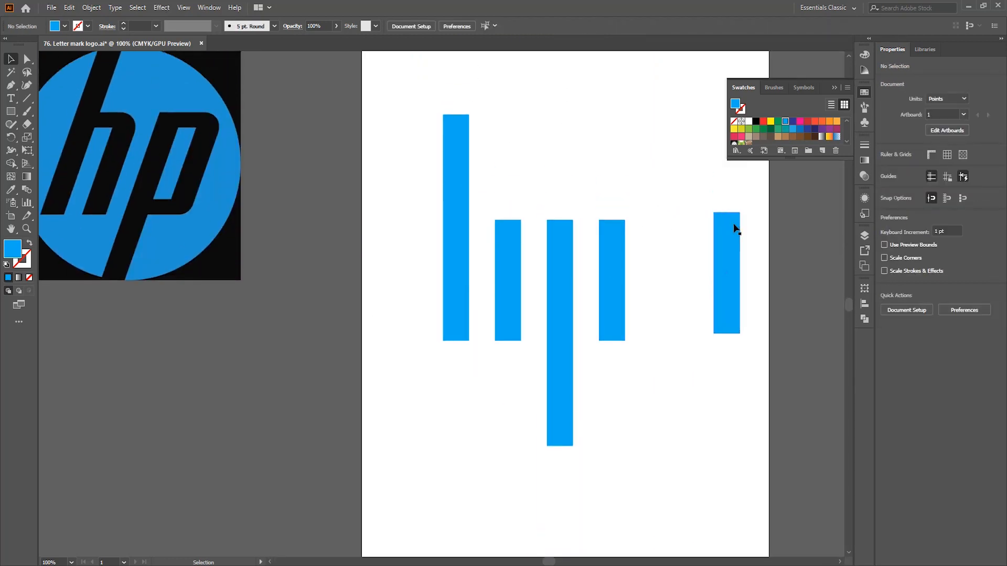
{"action": "scroll", "coordinate": [574, 226], "scroll_direction": "up", "scroll_amount": 1}
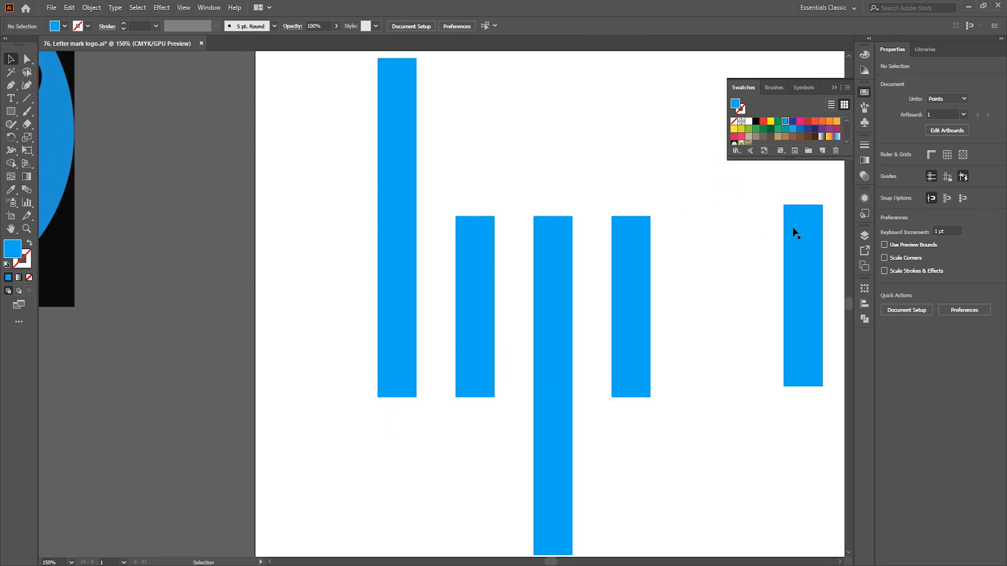
{"action": "left_click_drag", "start_coordinate": [791, 227], "coordinate": [777, 232]}
{"action": "left_click_drag", "start_coordinate": [814, 202], "coordinate": [742, 262]}
{"action": "scroll", "coordinate": [742, 263], "scroll_direction": "right", "scroll_amount": 3}
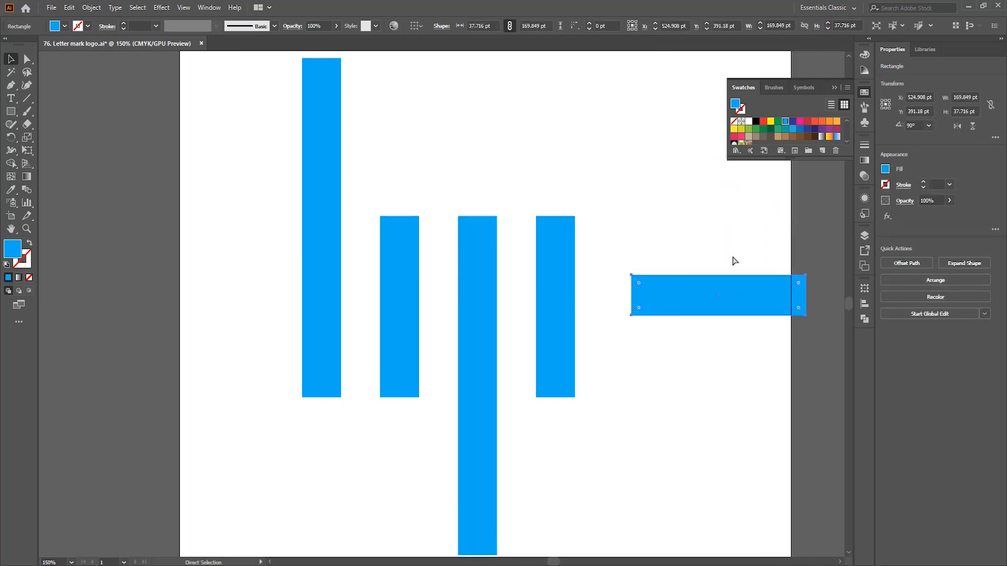
{"action": "left_click_drag", "start_coordinate": [693, 314], "coordinate": [694, 302]}
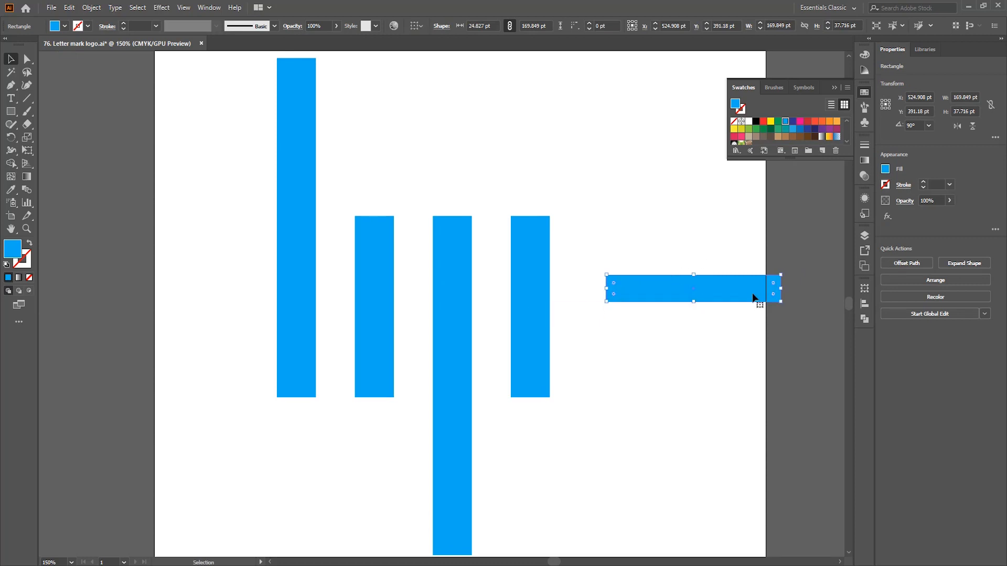
Step: Place the thin bar across the tops of the two p stems and shorten it to about 87 pt
{"action": "left_click_drag", "start_coordinate": [779, 289], "coordinate": [519, 235]}
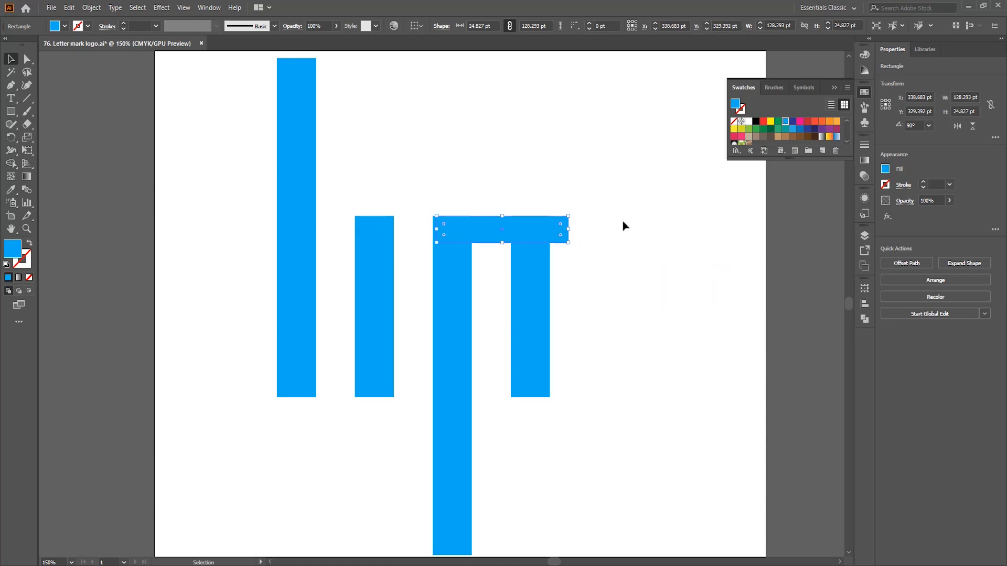
{"action": "left_click", "coordinate": [622, 224]}
{"action": "scroll", "coordinate": [548, 220], "scroll_direction": "up", "scroll_amount": 2}
{"action": "left_click", "coordinate": [554, 242]}
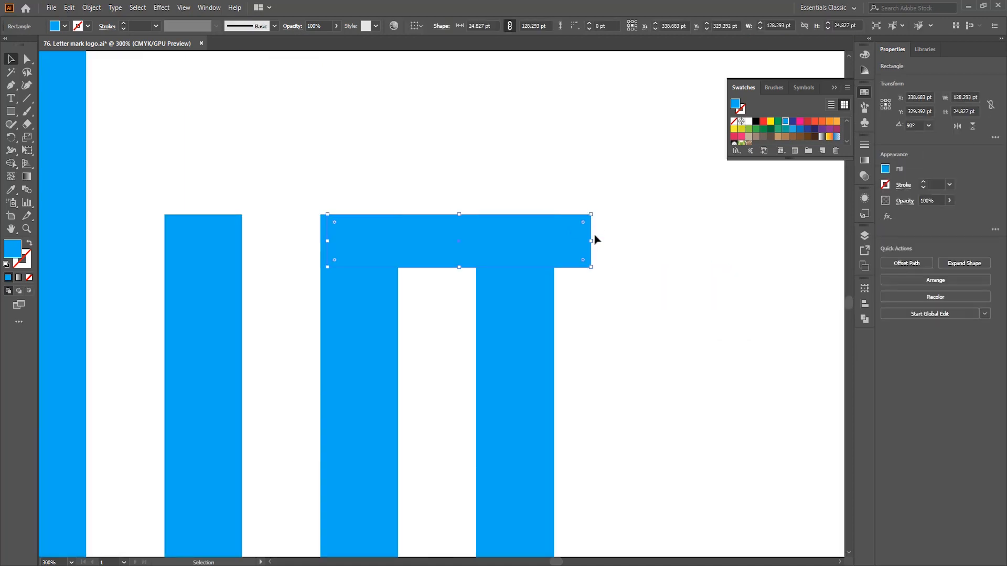
{"action": "left_click_drag", "start_coordinate": [591, 242], "coordinate": [503, 244]}
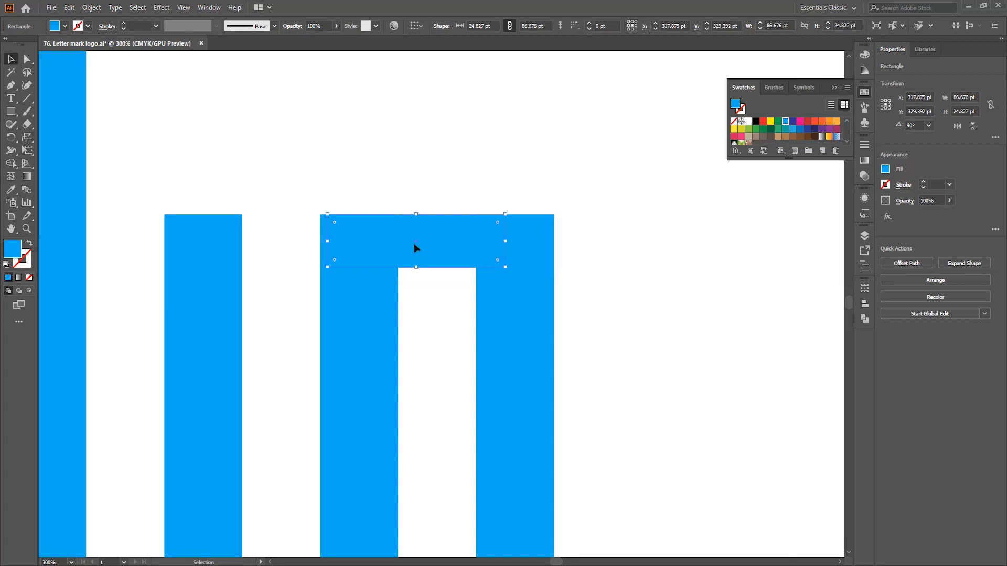
Step: Copy the thin crossbar to join the tops of the h stems and to close the bottom of the p bowl
{"action": "left_click_drag", "start_coordinate": [414, 243], "coordinate": [338, 404]}
{"action": "scroll", "coordinate": [451, 142], "scroll_direction": "down", "scroll_amount": 1}
{"action": "left_click", "coordinate": [269, 174]}
{"action": "scroll", "coordinate": [236, 234], "scroll_direction": "down", "scroll_amount": 2}
{"action": "scroll", "coordinate": [351, 371], "scroll_direction": "up", "scroll_amount": 3}
{"action": "left_click", "coordinate": [576, 318]}
{"action": "scroll", "coordinate": [560, 317], "scroll_direction": "down", "scroll_amount": 3}
{"action": "left_click_drag", "start_coordinate": [560, 316], "coordinate": [585, 330]}
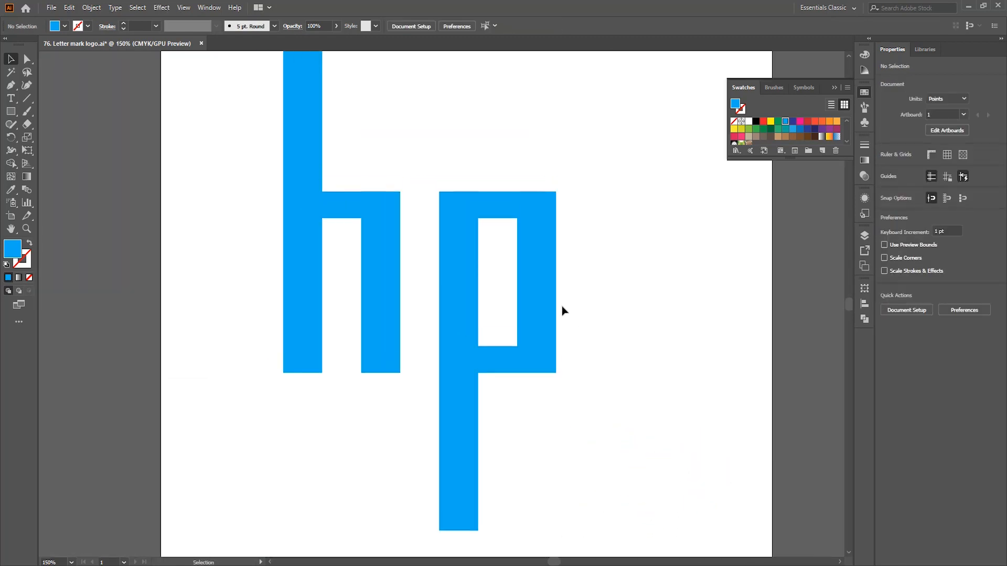
Step: Select all the bars forming the hp letters and display the Transform settings
{"action": "scroll", "coordinate": [568, 304], "scroll_direction": "down", "scroll_amount": 1}
{"action": "scroll", "coordinate": [582, 298], "scroll_direction": "left", "scroll_amount": 1}
{"action": "scroll", "coordinate": [594, 273], "scroll_direction": "down", "scroll_amount": 2}
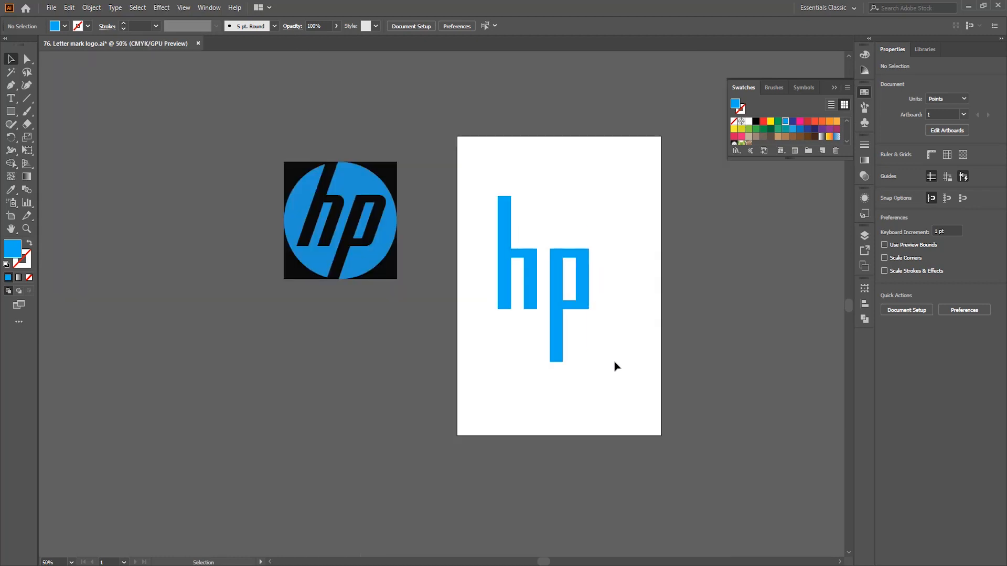
{"action": "scroll", "coordinate": [589, 320], "scroll_direction": "right", "scroll_amount": 2}
{"action": "left_click_drag", "start_coordinate": [559, 352], "coordinate": [421, 142]}
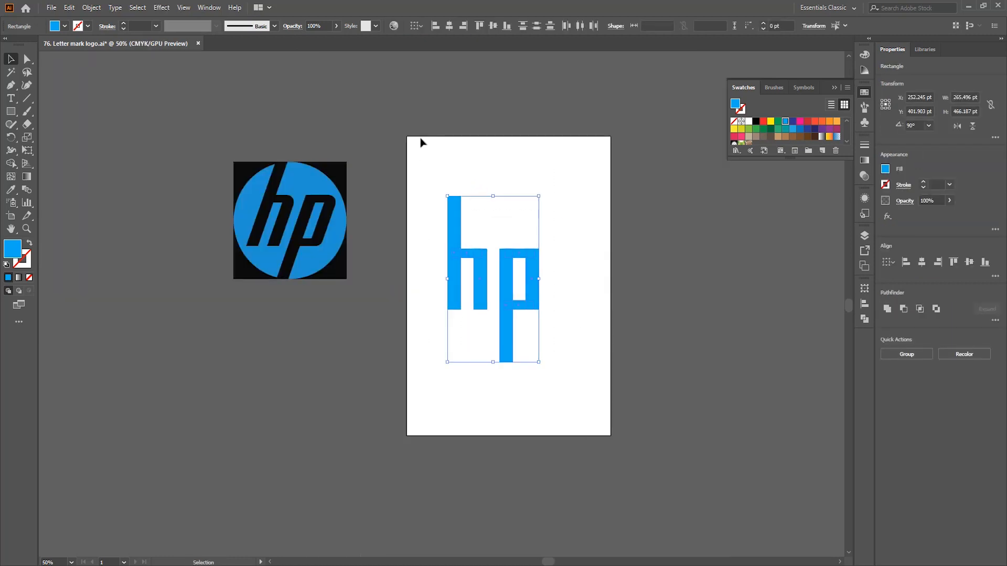
{"action": "left_click", "coordinate": [202, 9]}
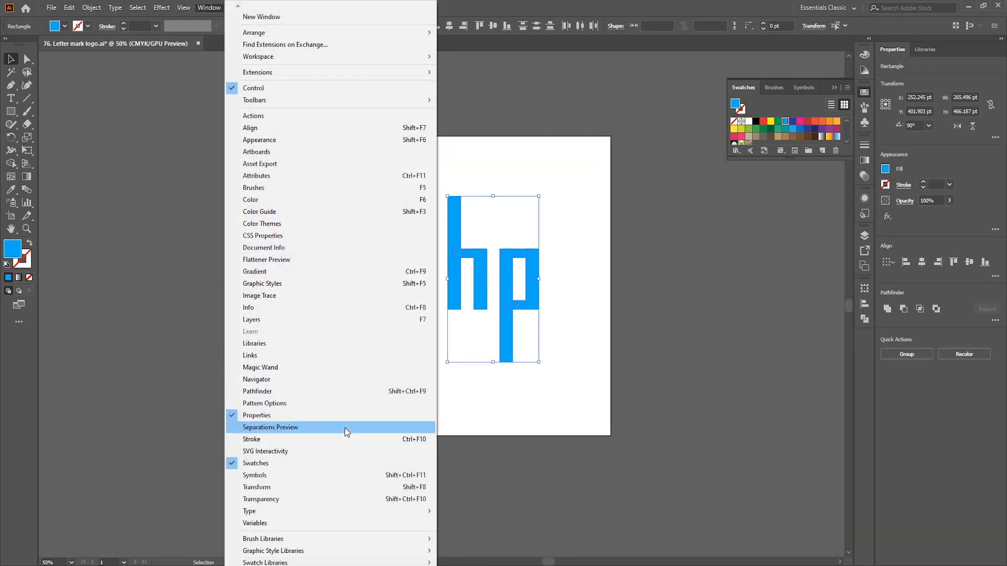
{"action": "left_click", "coordinate": [281, 484]}
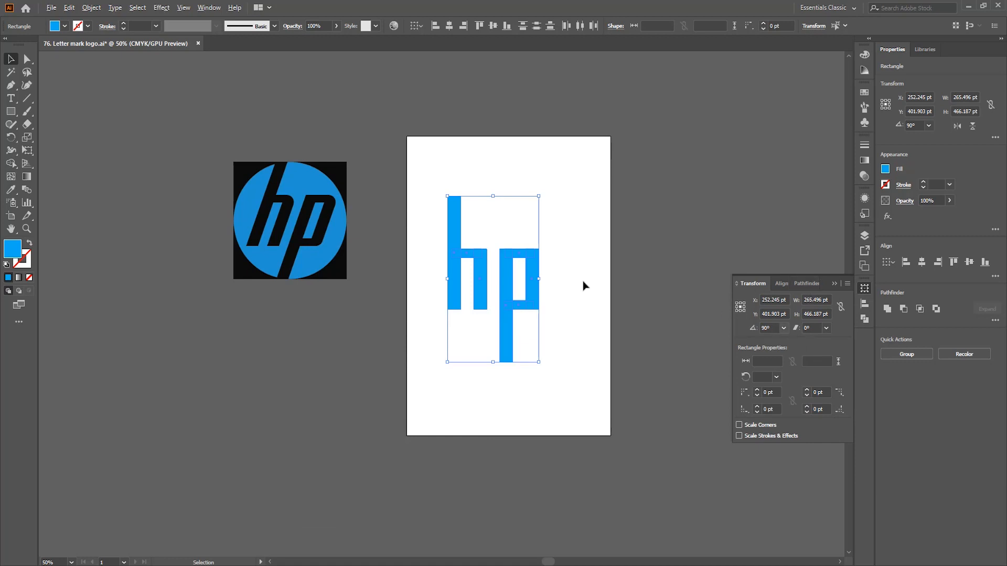
Step: Shear the hp letters to slant right until the group is about 313 pt wide
{"action": "scroll", "coordinate": [530, 282], "scroll_direction": "up", "scroll_amount": 2}
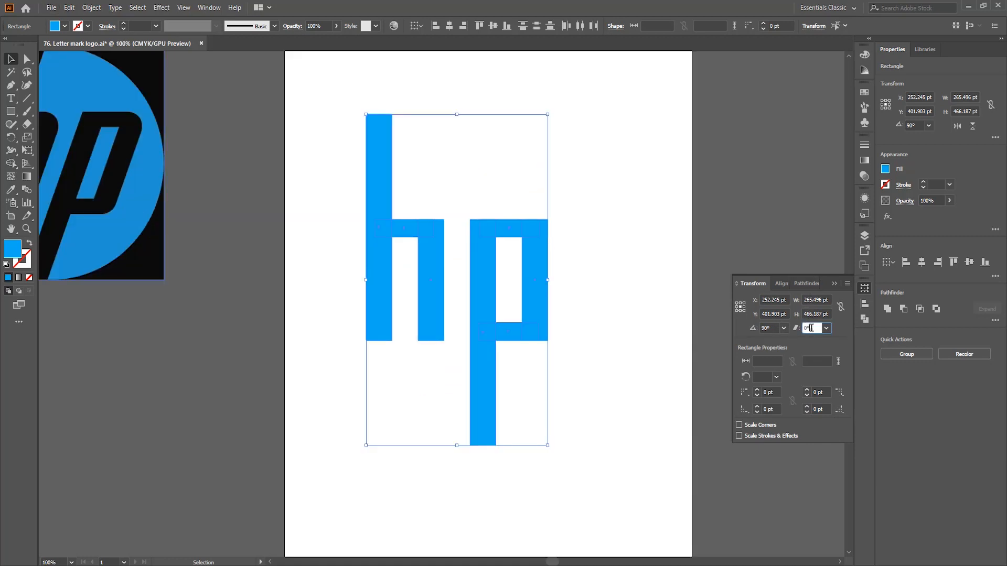
{"action": "key", "text": "Up"}
{"action": "key", "text": "Up"}
{"action": "key", "text": "Up"}
{"action": "key", "text": "Up"}
{"action": "key", "text": "Up"}
{"action": "key", "text": "Up"}
{"action": "key", "text": "Up"}
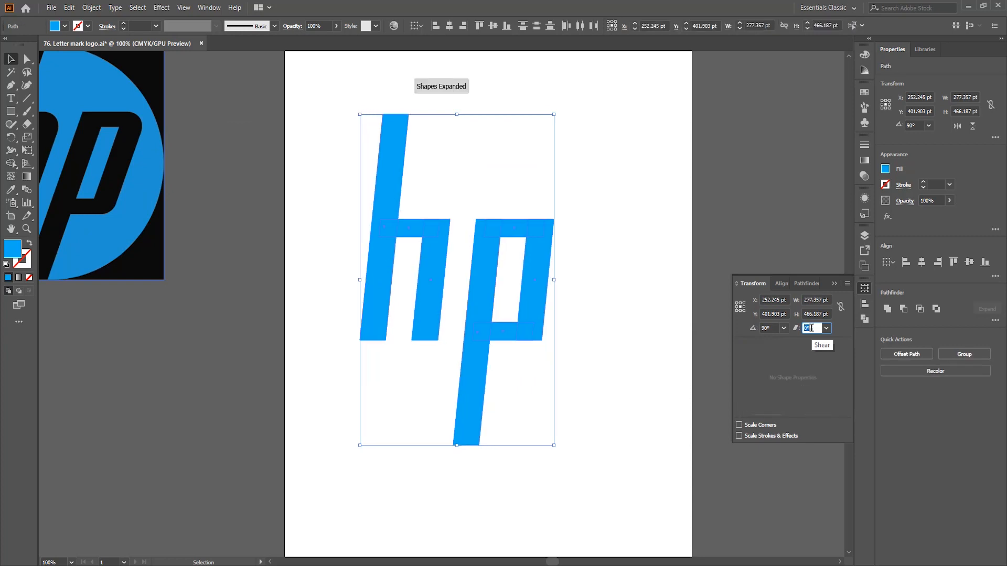
{"action": "key", "text": "Up"}
{"action": "key", "text": "Up"}
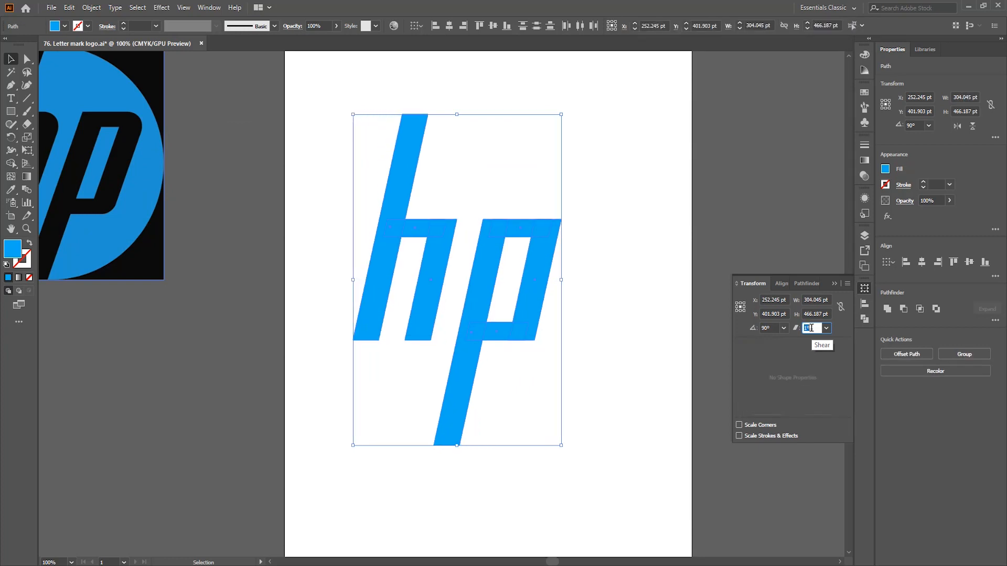
{"action": "key", "text": "Up"}
{"action": "key", "text": "Up"}
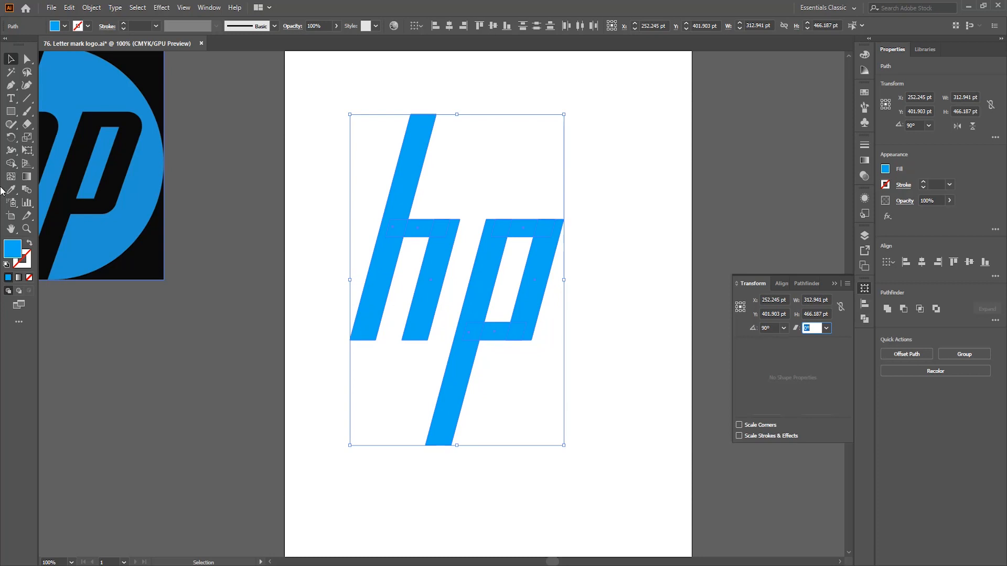
Step: Merge the overlapping bars of the h and of the p into one shape per letter with Shape Builder
{"action": "left_click", "coordinate": [11, 164]}
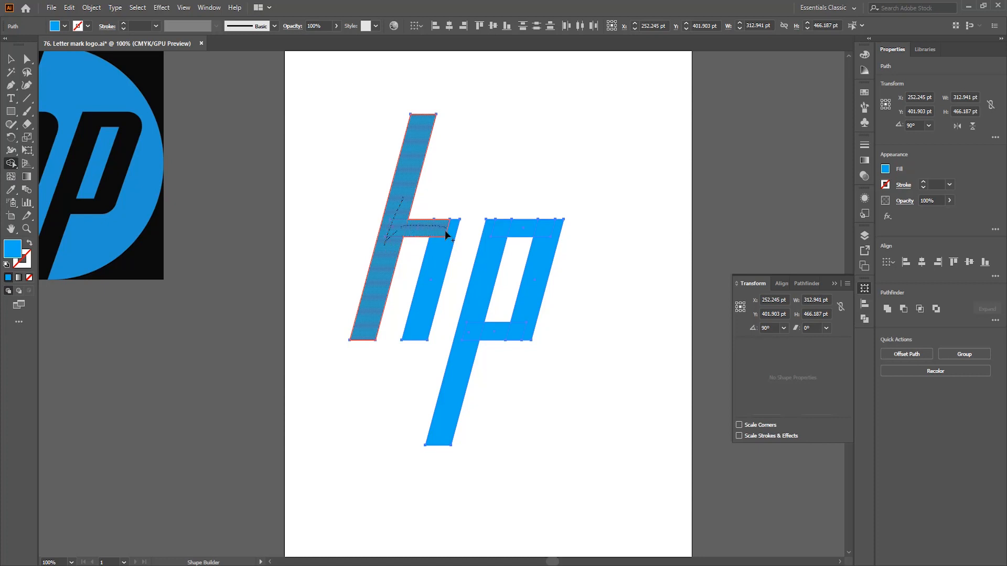
{"action": "left_click_drag", "start_coordinate": [446, 235], "coordinate": [441, 283]}
{"action": "scroll", "coordinate": [491, 287], "scroll_direction": "up", "scroll_amount": 1}
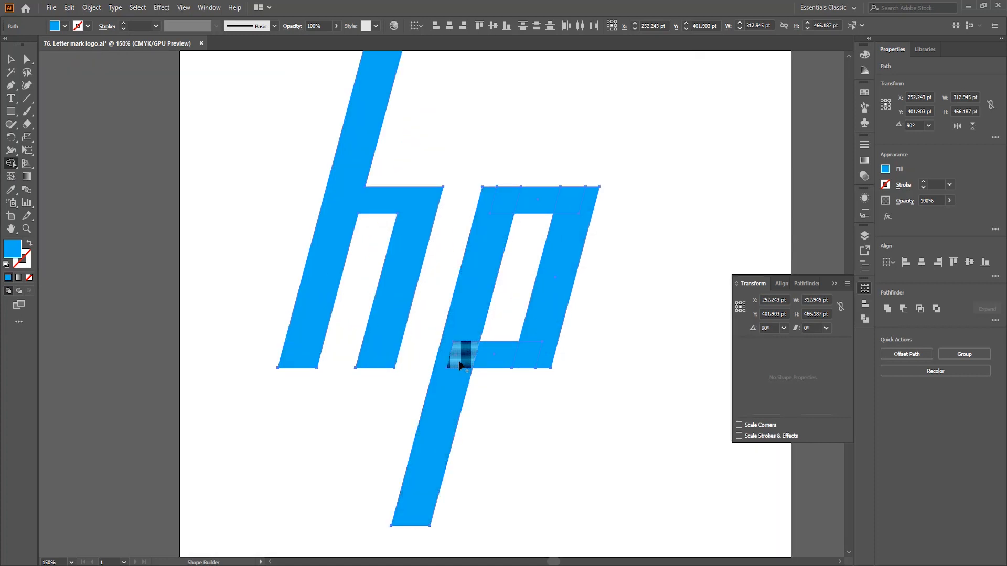
{"action": "left_click_drag", "start_coordinate": [459, 365], "coordinate": [479, 309]}
{"action": "mouse_move", "coordinate": [503, 238]}
{"action": "left_mouse_down"}
{"action": "mouse_move", "coordinate": [541, 195]}
{"action": "mouse_move", "coordinate": [566, 194]}
{"action": "mouse_move", "coordinate": [578, 213]}
{"action": "mouse_move", "coordinate": [565, 289]}
{"action": "left_mouse_up"}
{"action": "mouse_move", "coordinate": [536, 348]}
{"action": "left_mouse_down"}
{"action": "mouse_move", "coordinate": [479, 355]}
{"action": "mouse_move", "coordinate": [585, 232]}
{"action": "mouse_move", "coordinate": [568, 215]}
{"action": "mouse_move", "coordinate": [526, 212]}
{"action": "left_mouse_up"}
{"action": "left_click", "coordinate": [11, 57]}
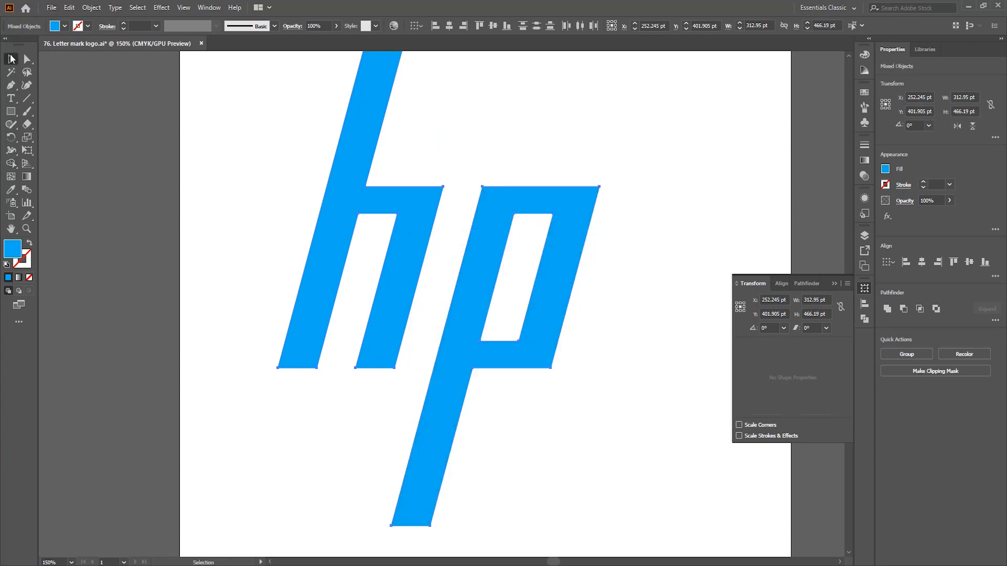
{"action": "left_click", "coordinate": [414, 118]}
{"action": "scroll", "coordinate": [498, 162], "scroll_direction": "up", "scroll_amount": 2}
{"action": "scroll", "coordinate": [499, 168], "scroll_direction": "down", "scroll_amount": 2}
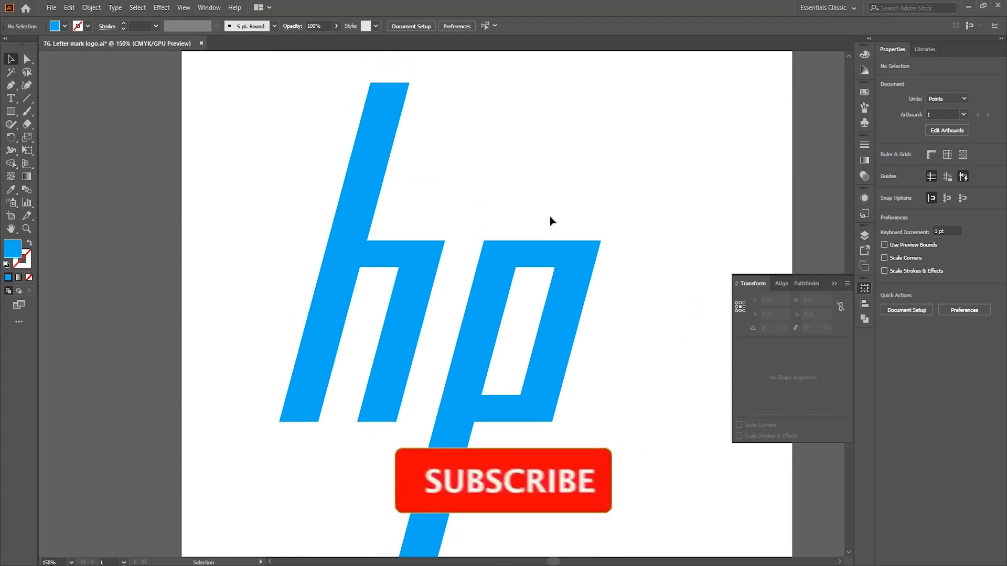
{"action": "scroll", "coordinate": [524, 270], "scroll_direction": "up", "scroll_amount": 1}
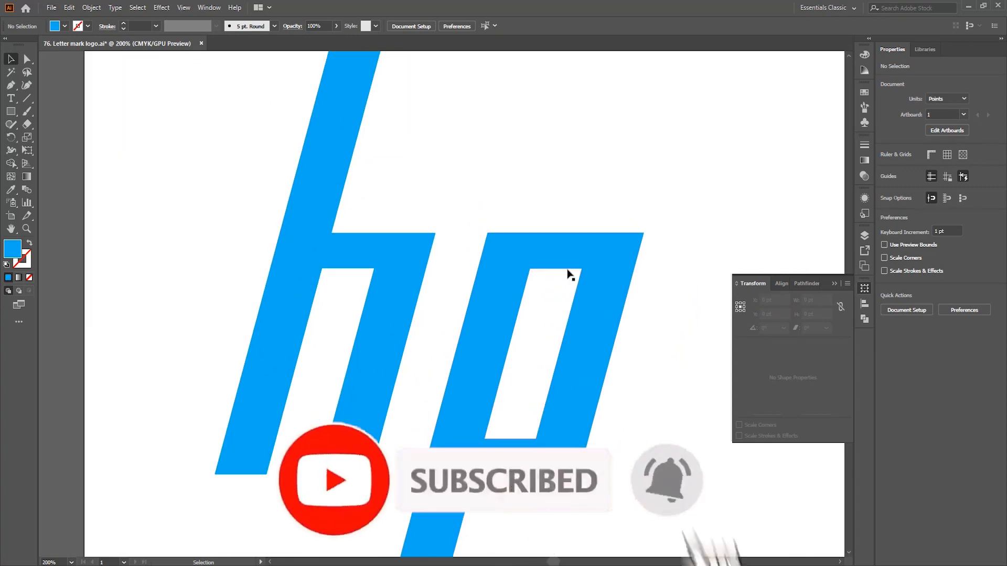
{"action": "scroll", "coordinate": [636, 247], "scroll_direction": "up", "scroll_amount": 1}
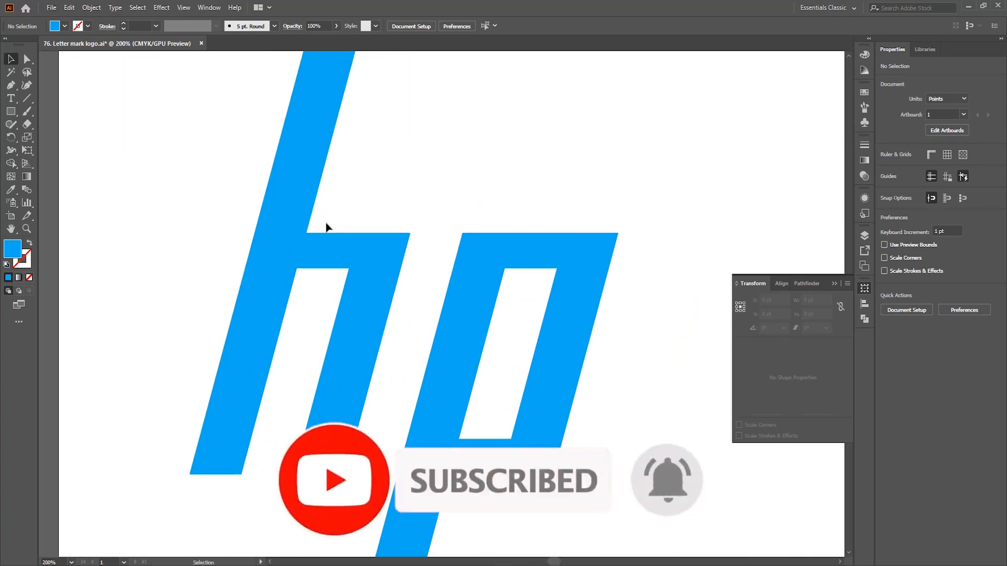
{"action": "left_click", "coordinate": [308, 247]}
{"action": "left_click", "coordinate": [27, 60]}
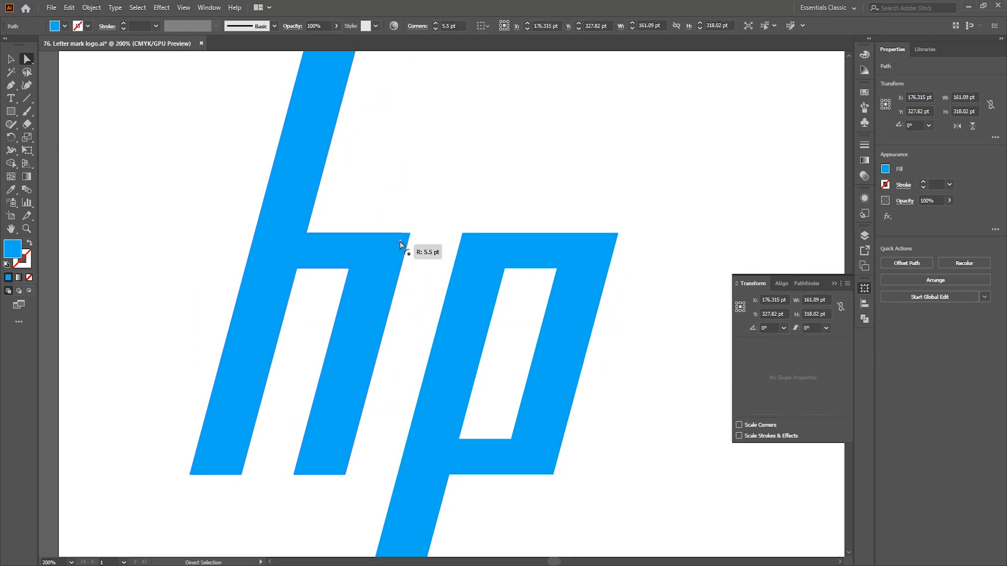
{"action": "left_click_drag", "start_coordinate": [399, 241], "coordinate": [382, 252]}
{"action": "key", "text": "ctrl+z"}
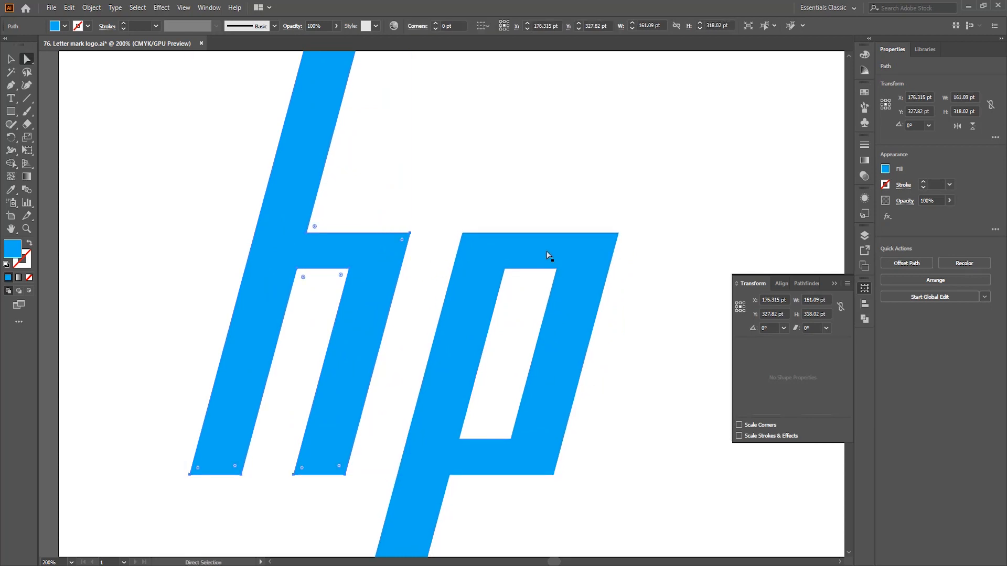
{"action": "left_click_drag", "start_coordinate": [561, 173], "coordinate": [287, 322]}
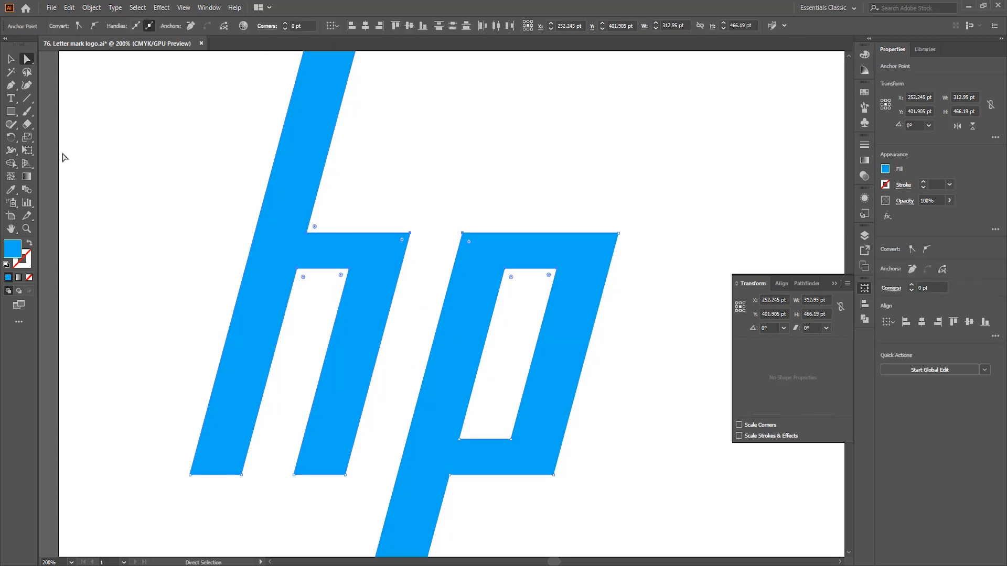
Step: Round the outer bowl corners of both the h and the p together to a radius of about 22.67 pt
{"action": "left_click", "coordinate": [10, 59]}
{"action": "left_click_drag", "start_coordinate": [561, 171], "coordinate": [273, 313]}
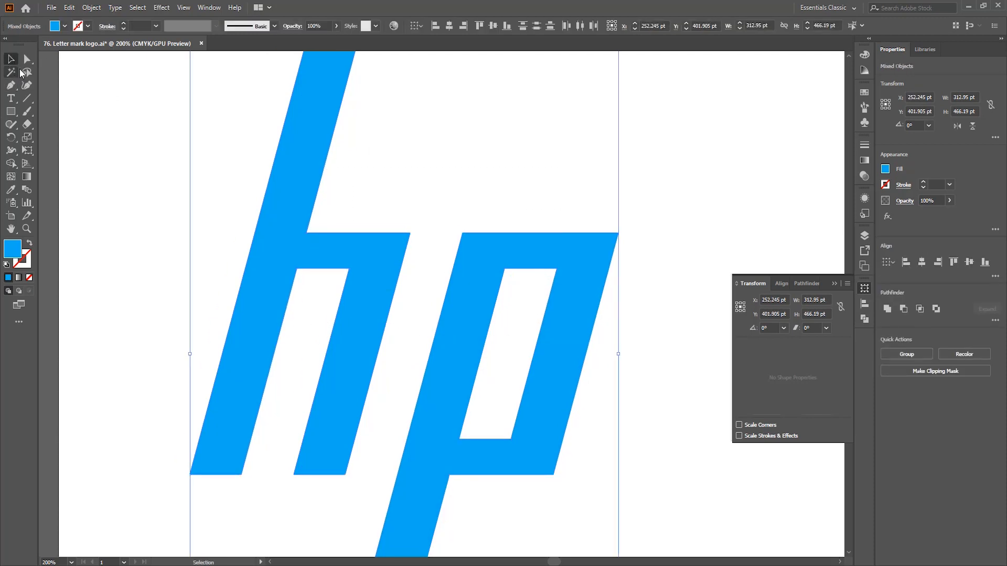
{"action": "left_click", "coordinate": [27, 59]}
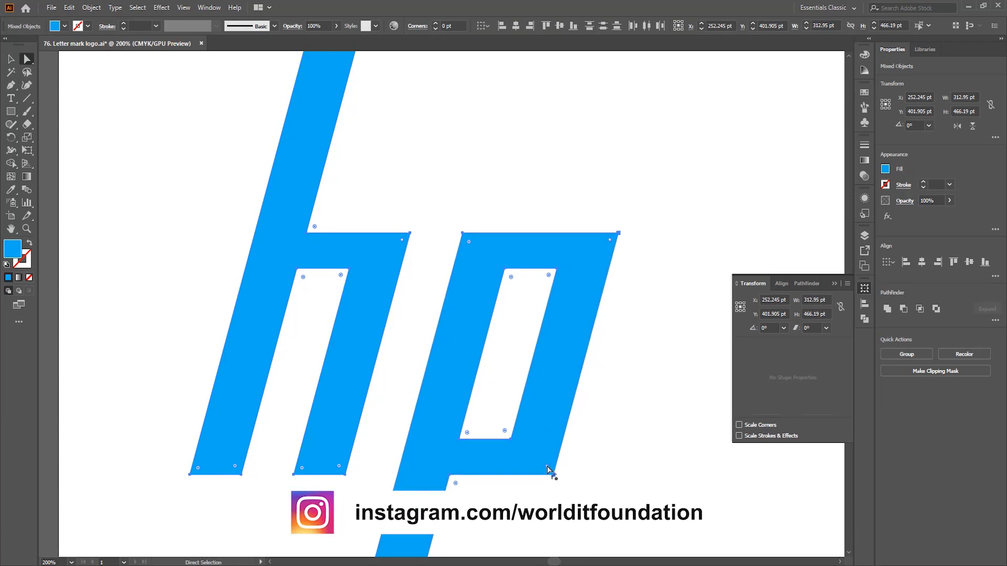
{"action": "left_click_drag", "start_coordinate": [548, 471], "coordinate": [529, 443]}
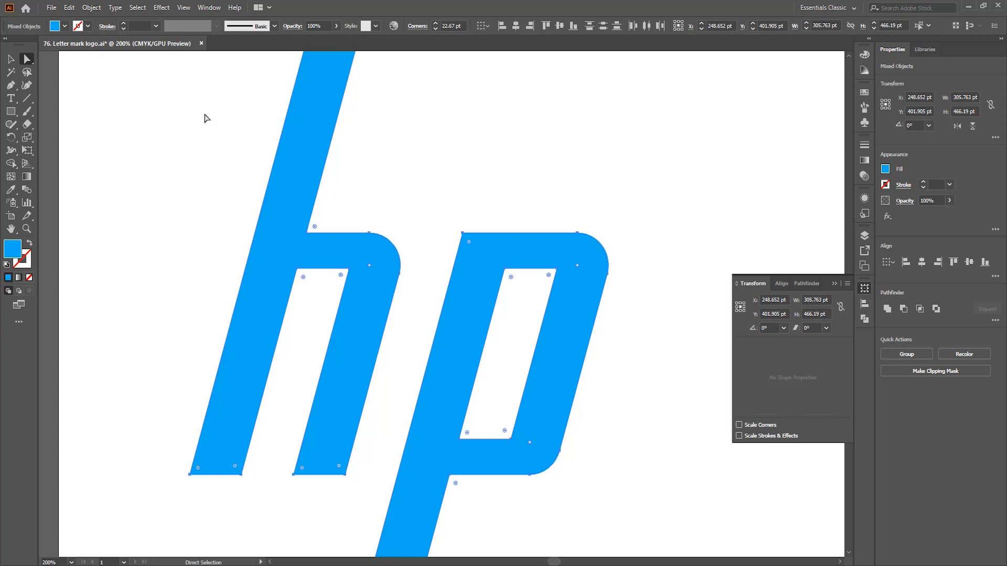
{"action": "left_click", "coordinate": [10, 64]}
{"action": "left_click", "coordinate": [439, 151]}
{"action": "scroll", "coordinate": [442, 177], "scroll_direction": "down", "scroll_amount": 2}
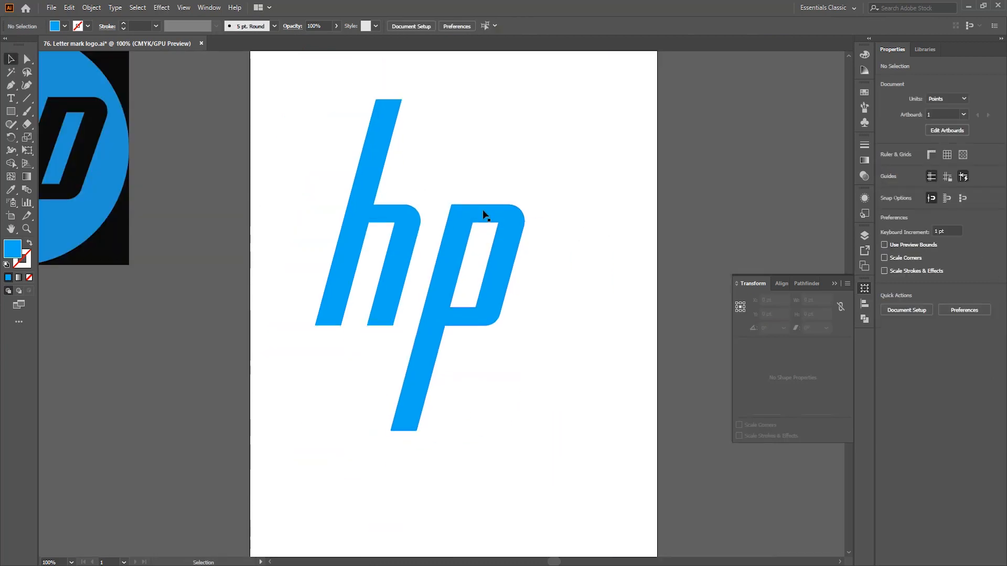
{"action": "scroll", "coordinate": [478, 221], "scroll_direction": "up", "scroll_amount": 3}
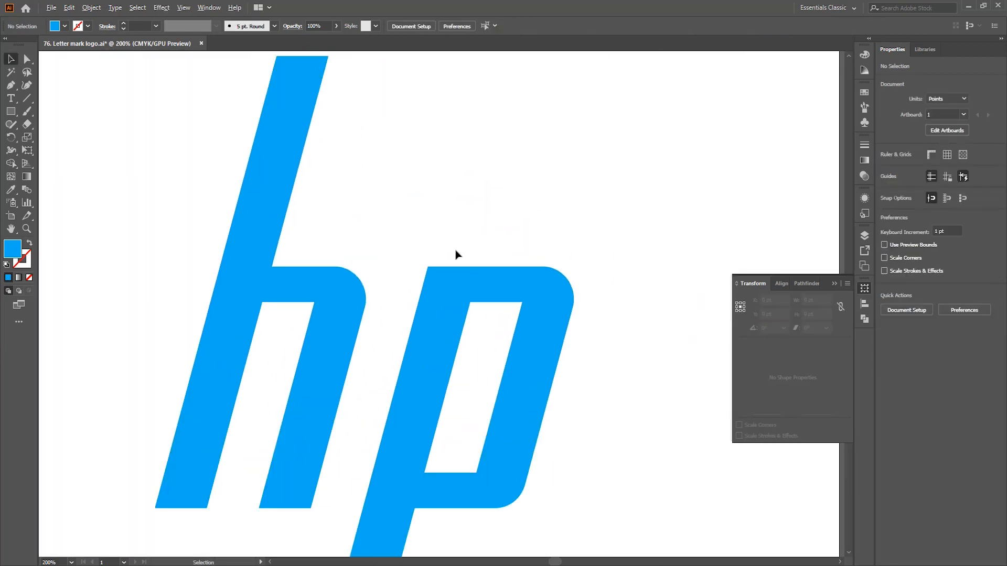
{"action": "left_click", "coordinate": [354, 302]}
{"action": "left_click", "coordinate": [485, 238]}
Step: Draw a blue circle about 433 pt in diameter over the hp letters with the Ellipse tool
{"action": "scroll", "coordinate": [135, 229], "scroll_direction": "down", "scroll_amount": 3}
{"action": "scroll", "coordinate": [251, 290], "scroll_direction": "left", "scroll_amount": 8}
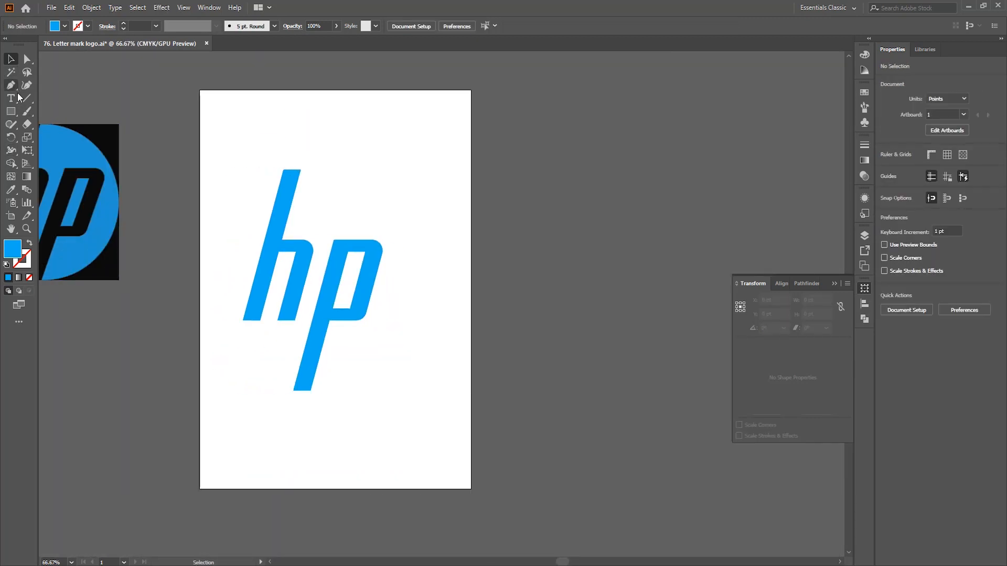
{"action": "left_click", "coordinate": [11, 111]}
{"action": "left_click", "coordinate": [54, 136]}
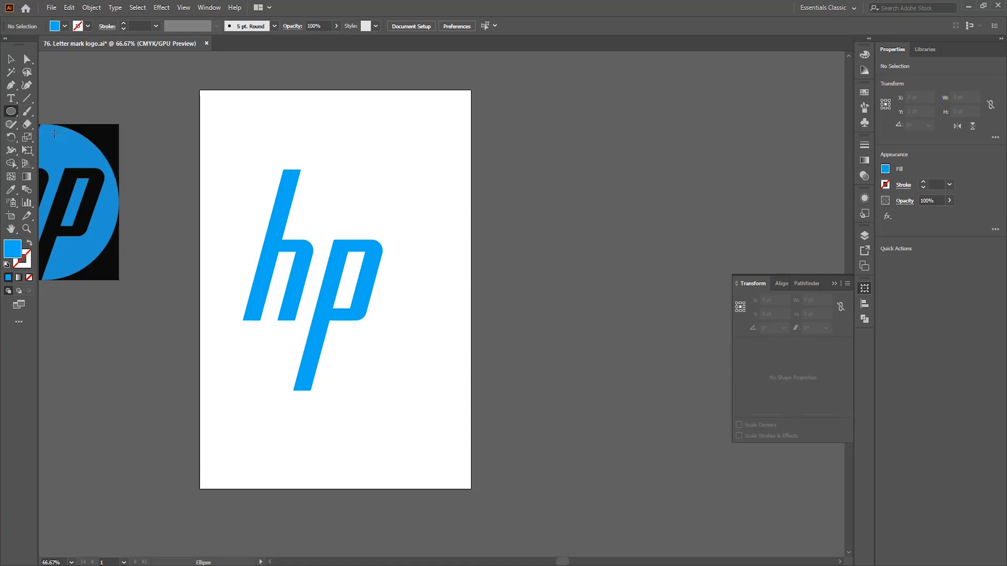
{"action": "left_click_drag", "start_coordinate": [211, 199], "coordinate": [407, 344]}
{"action": "left_click", "coordinate": [11, 60]}
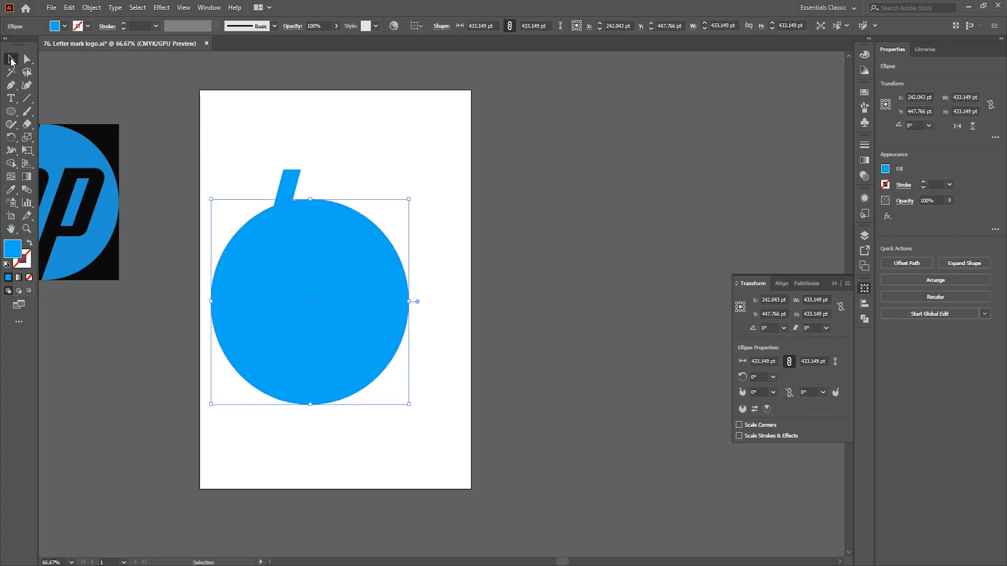
Step: Set the circle's opacity to 80% and center it vertically on the hp letters
{"action": "left_click_drag", "start_coordinate": [296, 329], "coordinate": [296, 310]}
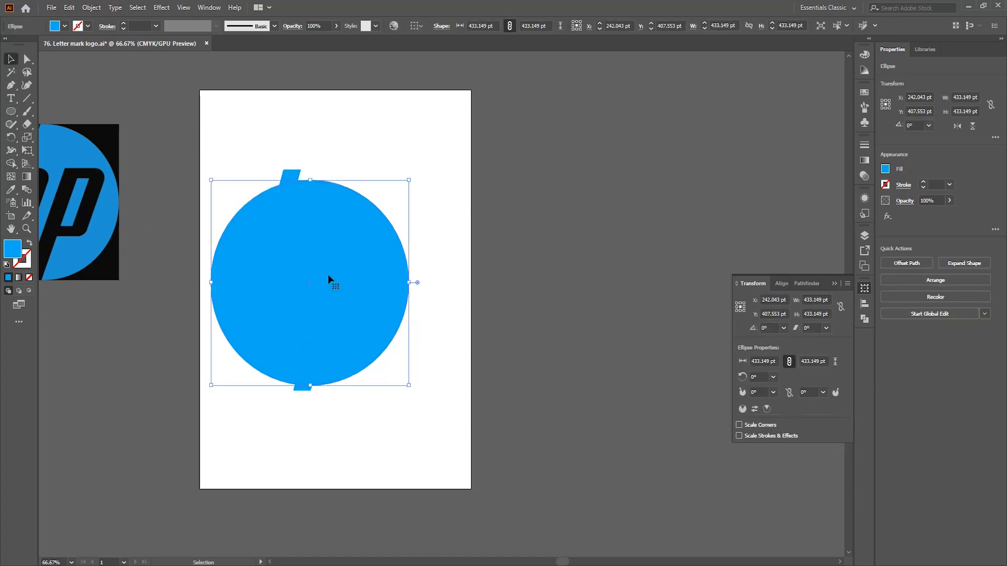
{"action": "type", "text": "80"}
{"action": "key", "text": "Return"}
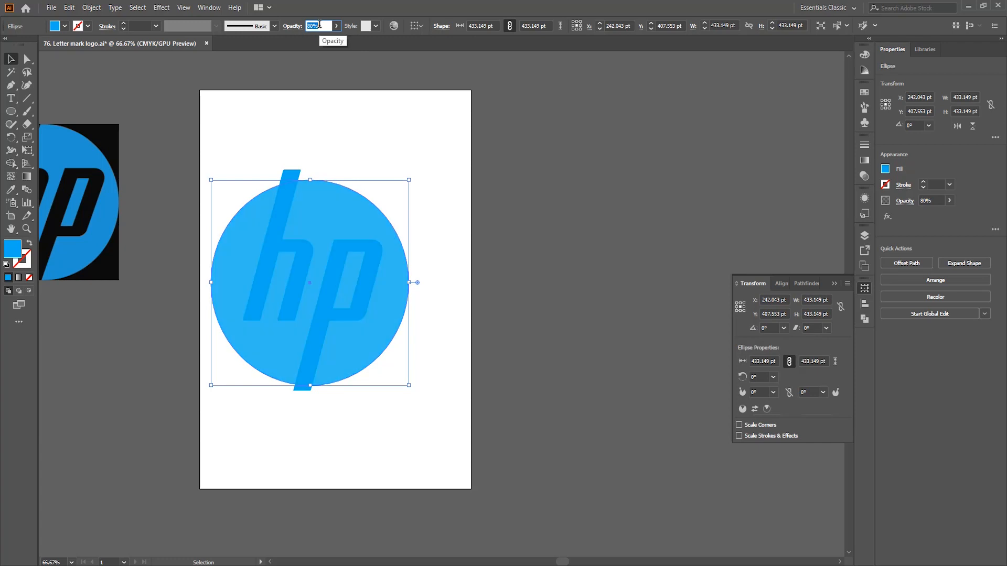
{"action": "left_click", "coordinate": [333, 139]}
{"action": "scroll", "coordinate": [320, 215], "scroll_direction": "up", "scroll_amount": 2}
{"action": "scroll", "coordinate": [414, 319], "scroll_direction": "down", "scroll_amount": 2}
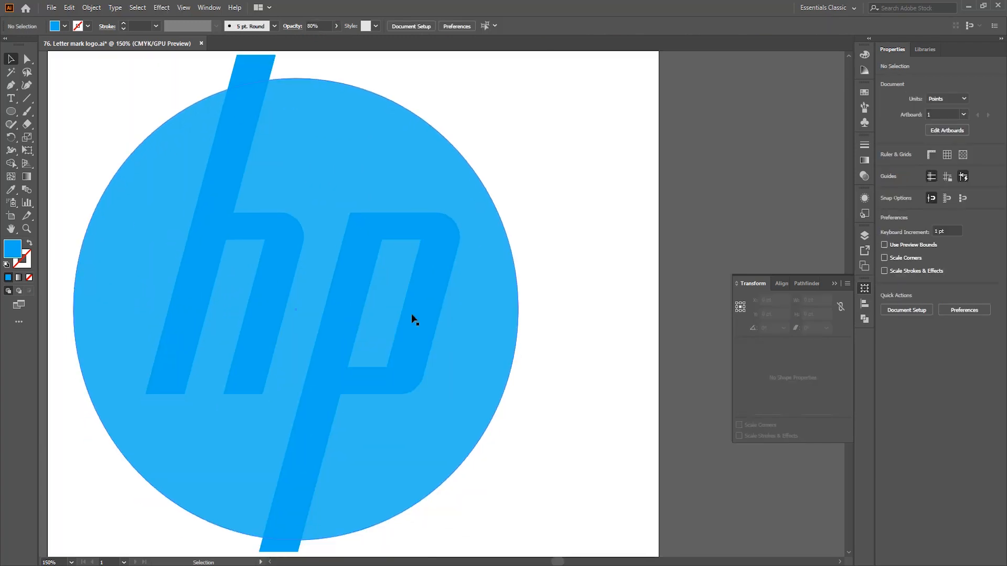
{"action": "left_click_drag", "start_coordinate": [444, 346], "coordinate": [444, 340]}
{"action": "left_click", "coordinate": [567, 256]}
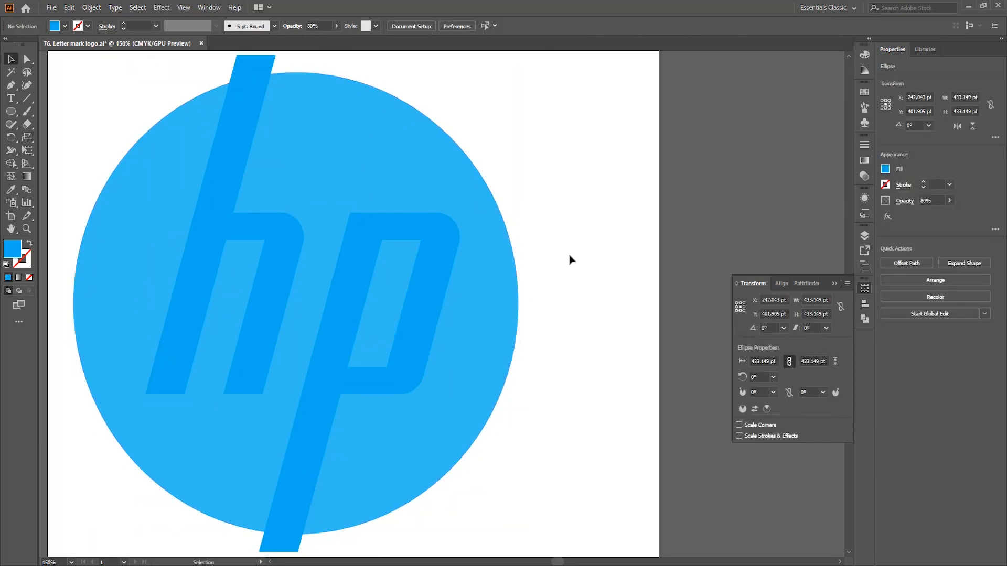
Step: Set the circle's opacity to 100%
{"action": "scroll", "coordinate": [566, 254], "scroll_direction": "down", "scroll_amount": 1}
{"action": "left_click", "coordinate": [451, 194]}
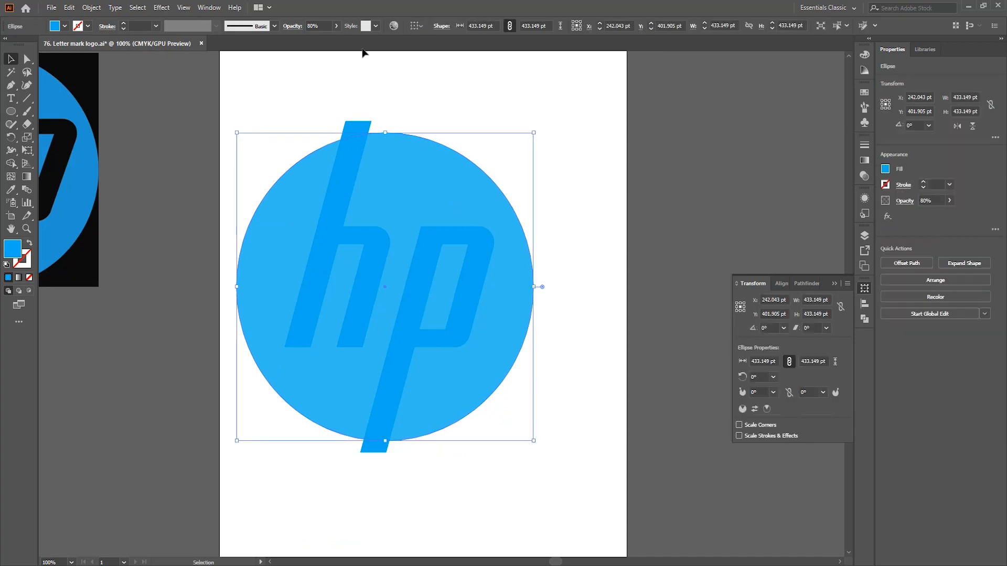
{"action": "left_click", "coordinate": [315, 26]}
{"action": "type", "text": "100"}
{"action": "key", "text": "Return"}
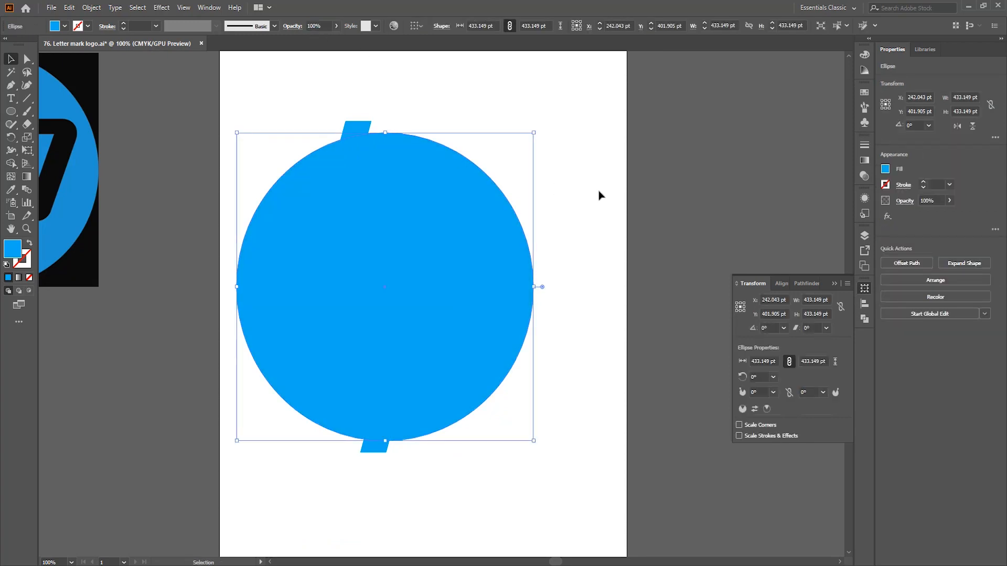
Step: Select the circle and both letters and cut the letters out with the Pathfinder Exclude mode
{"action": "left_click", "coordinate": [573, 184]}
{"action": "left_click_drag", "start_coordinate": [555, 111], "coordinate": [209, 486]}
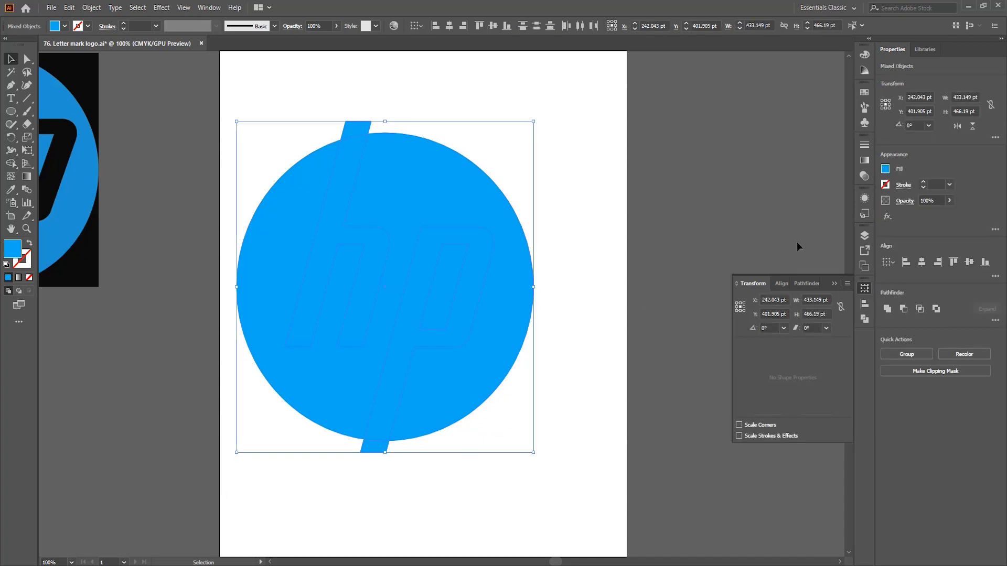
{"action": "left_click", "coordinate": [800, 286]}
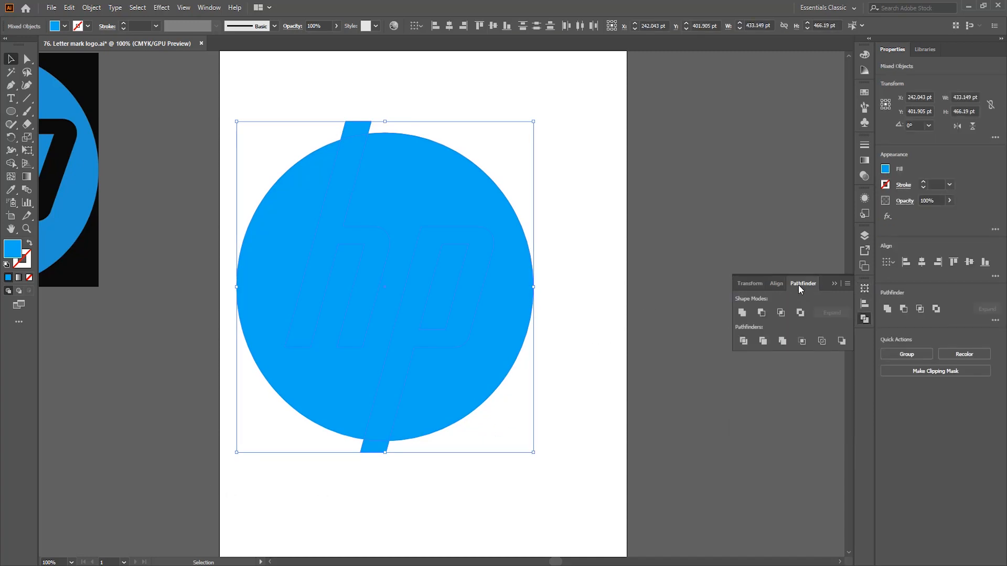
{"action": "left_click", "coordinate": [800, 313]}
Step: Delete the two stem pieces of the h and p that stick out beyond the circle
{"action": "double_click", "coordinate": [378, 450]}
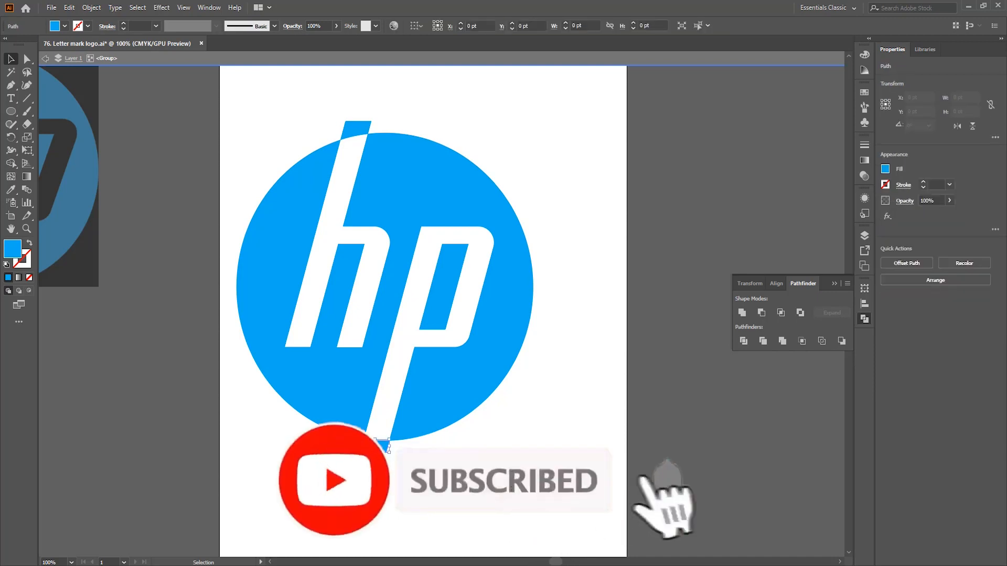
{"action": "key", "text": "Delete"}
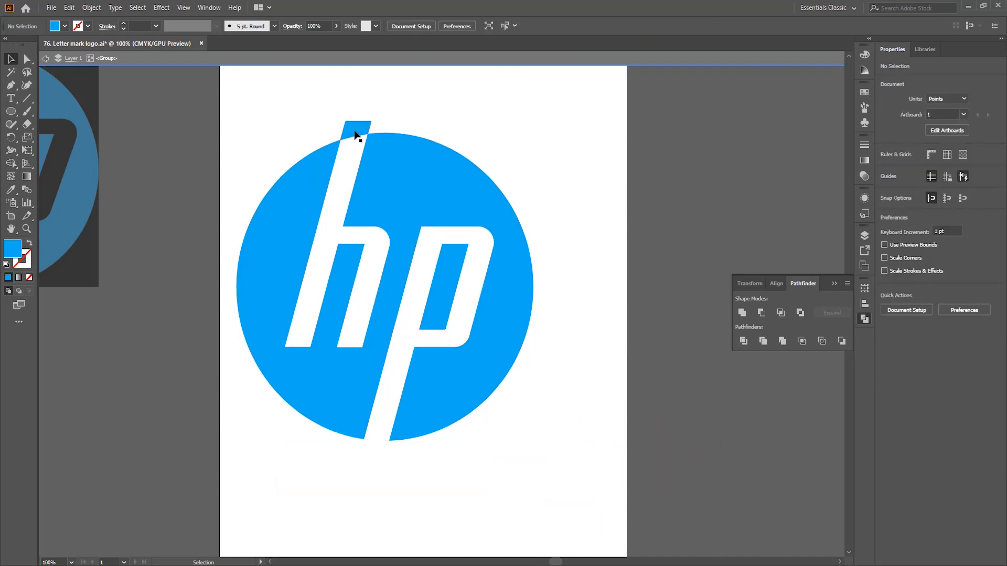
{"action": "left_click", "coordinate": [355, 136]}
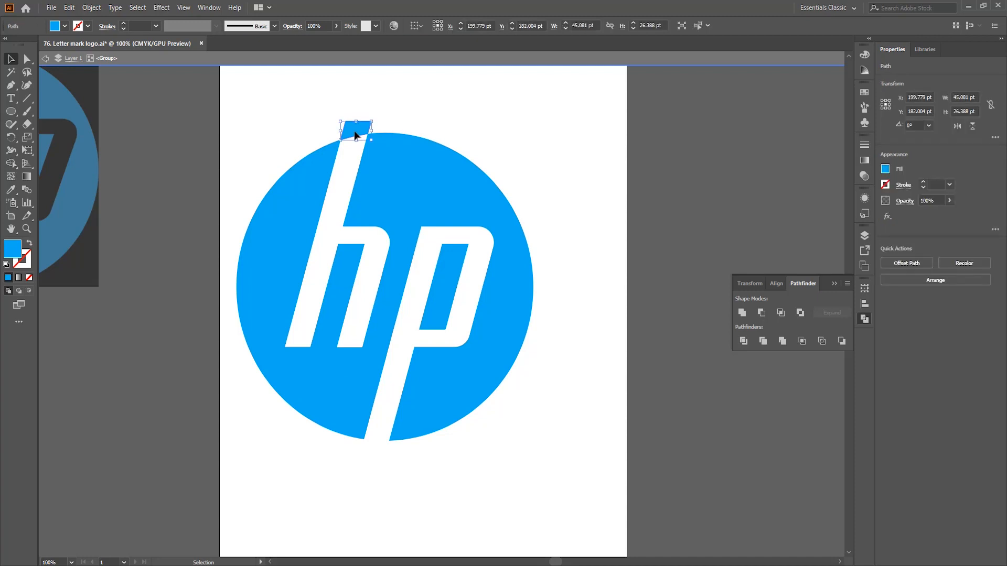
{"action": "key", "text": "Delete"}
{"action": "double_click", "coordinate": [501, 140]}
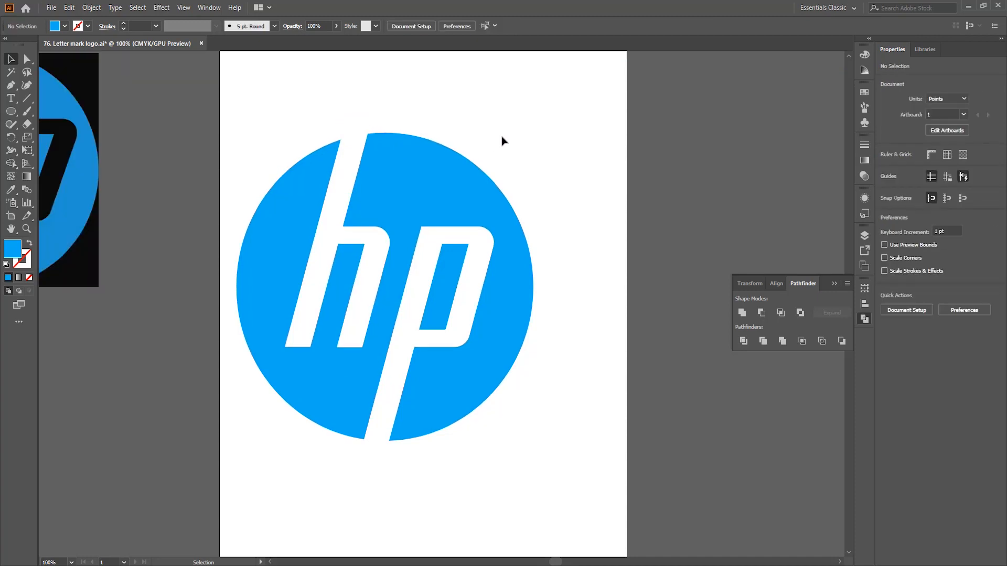
Step: Scale the logo down proportionally to about 217 pt wide and place a copy directly below it
{"action": "left_click", "coordinate": [470, 191]}
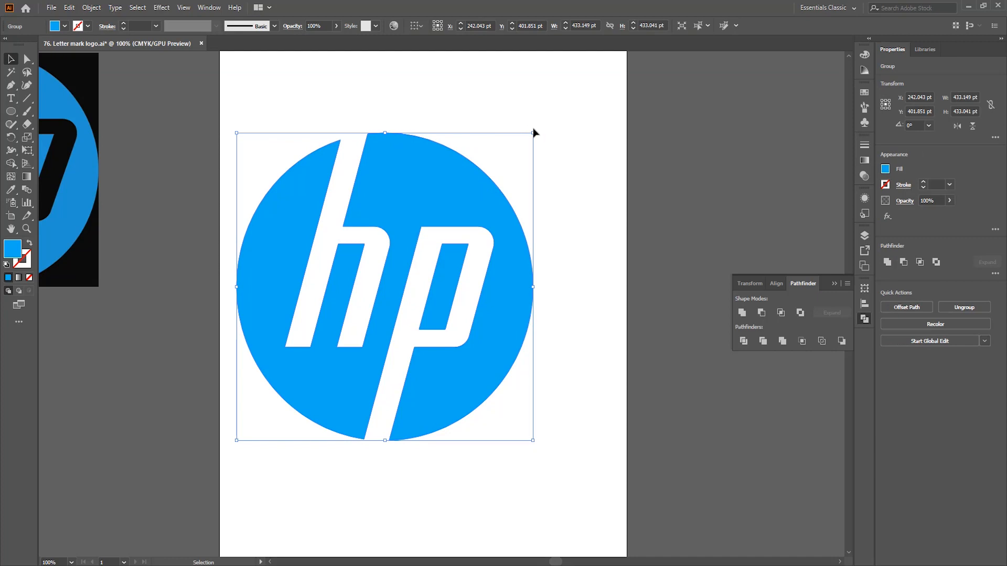
{"action": "left_click_drag", "start_coordinate": [534, 131], "coordinate": [321, 366]}
Step: Fill the lower copy of the logo with the yellow swatch
{"action": "left_click", "coordinate": [864, 92]}
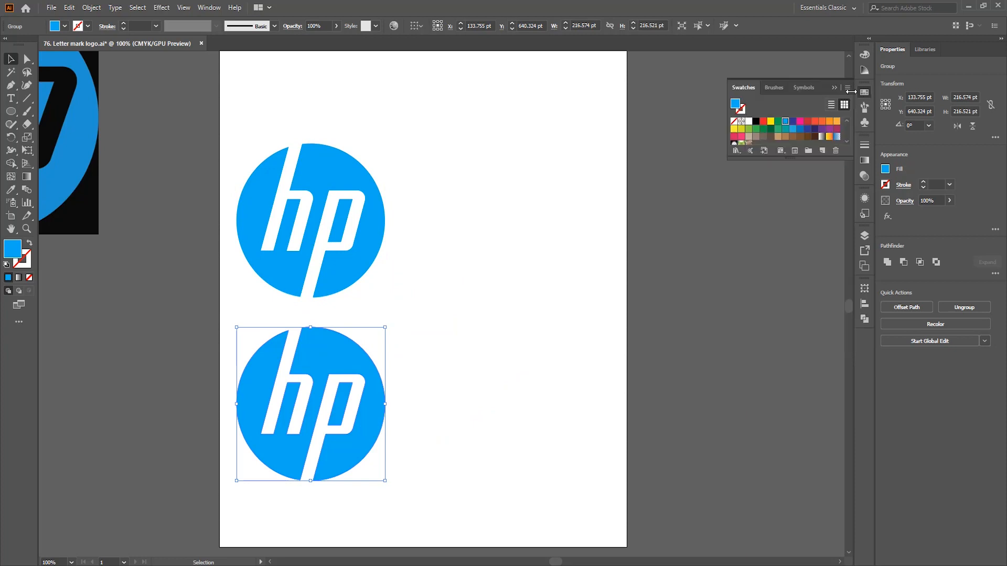
{"action": "left_click", "coordinate": [770, 121]}
{"action": "left_click", "coordinate": [498, 207]}
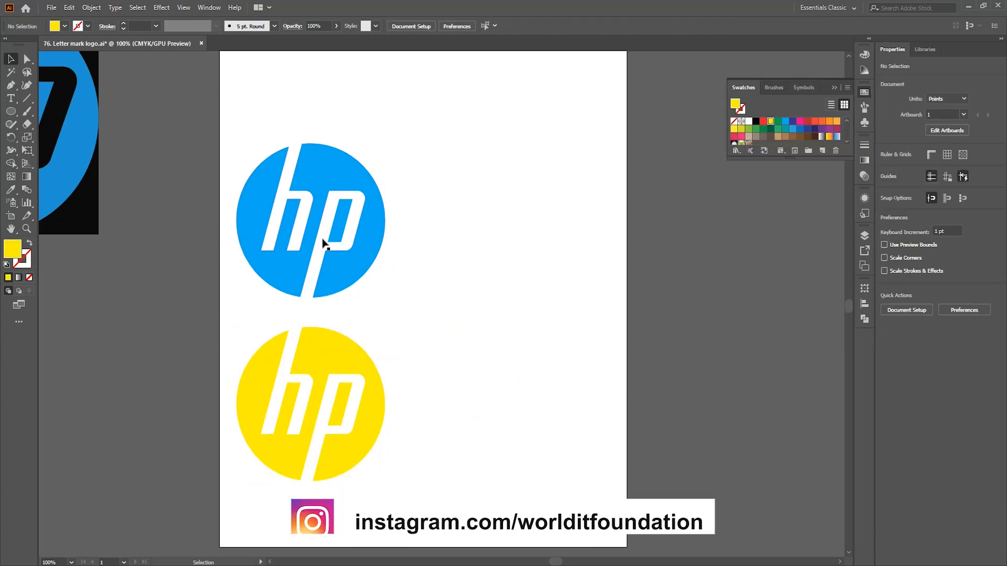
Step: Draw a rectangle about 277 by 246 pt beside the blue logo, reaching the artboard edge, and fill it with black
{"action": "scroll", "coordinate": [360, 191], "scroll_direction": "down", "scroll_amount": 1}
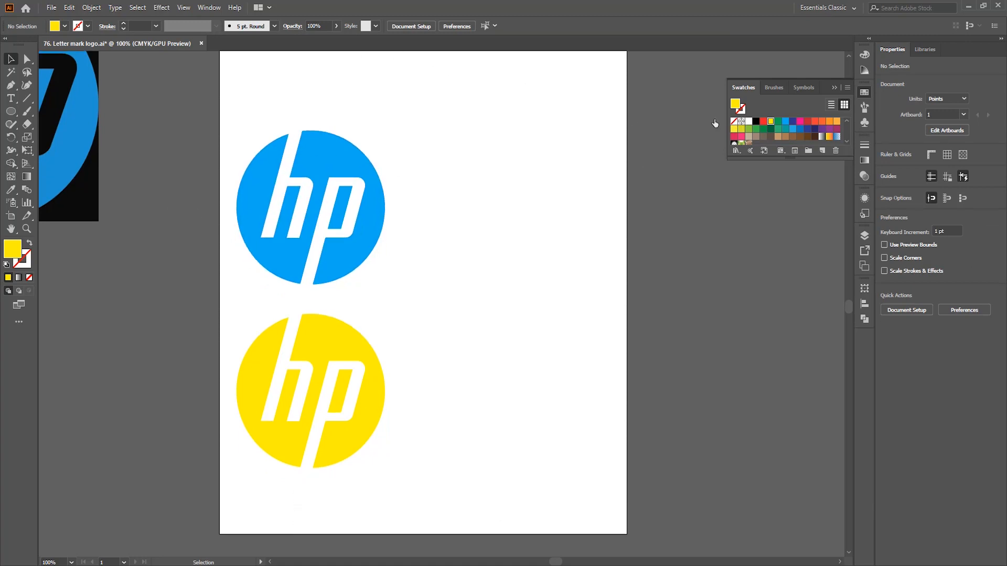
{"action": "left_click_drag", "start_coordinate": [11, 111], "coordinate": [52, 109]}
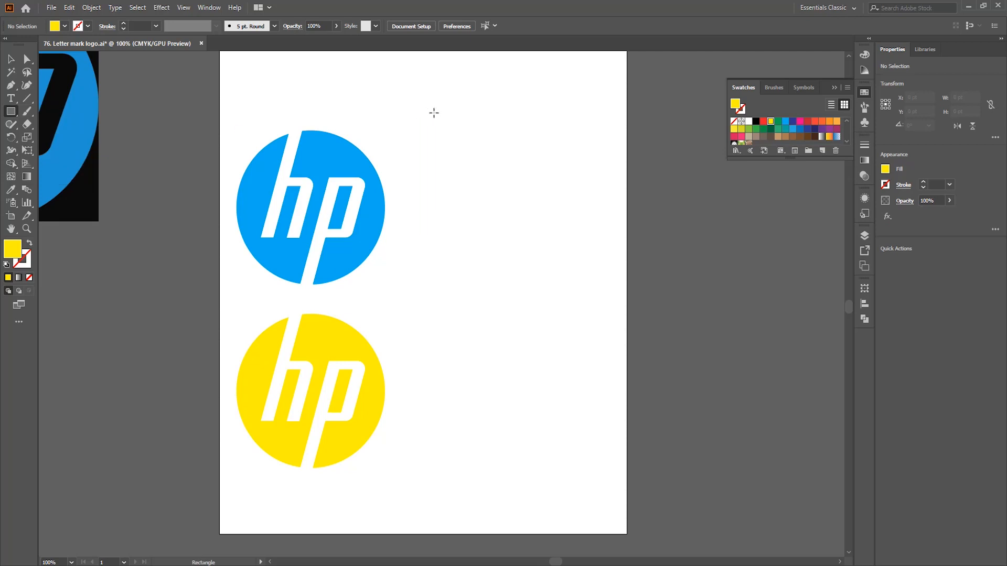
{"action": "left_click_drag", "start_coordinate": [437, 113], "coordinate": [626, 286]}
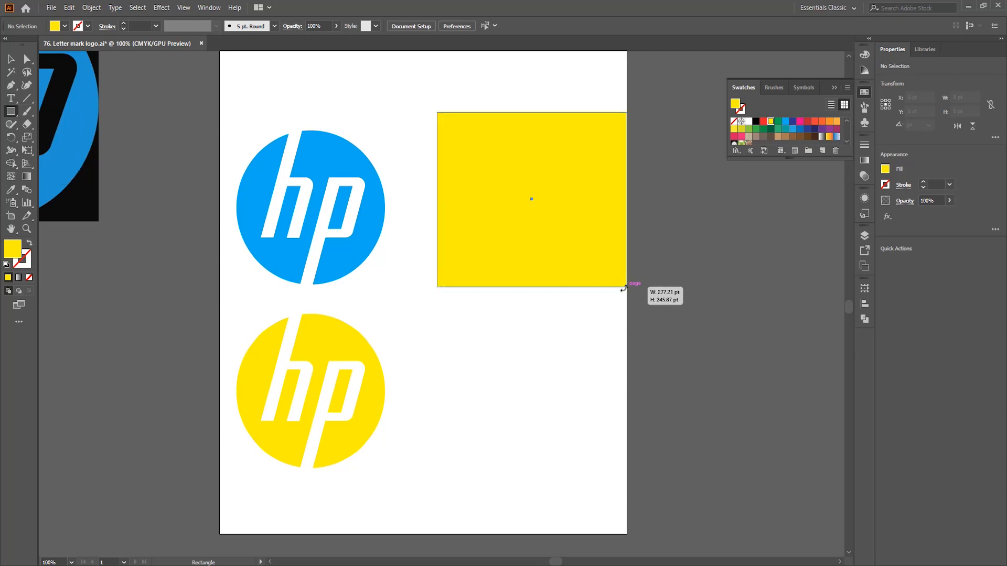
{"action": "left_click", "coordinate": [756, 122]}
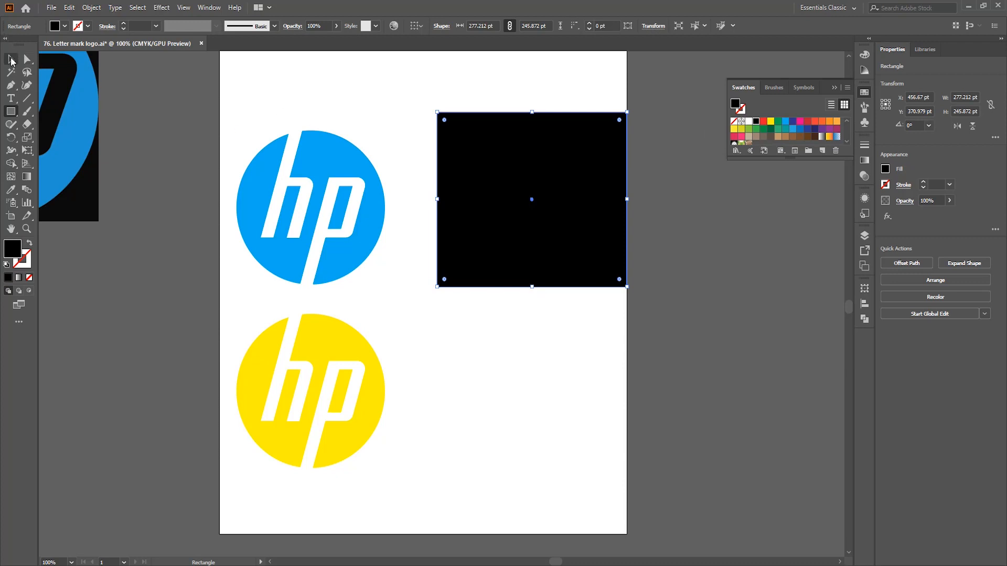
Step: Copy the blue logo onto the center of the black rectangle
{"action": "left_click", "coordinate": [11, 59]}
{"action": "left_click_drag", "start_coordinate": [324, 172], "coordinate": [542, 162]}
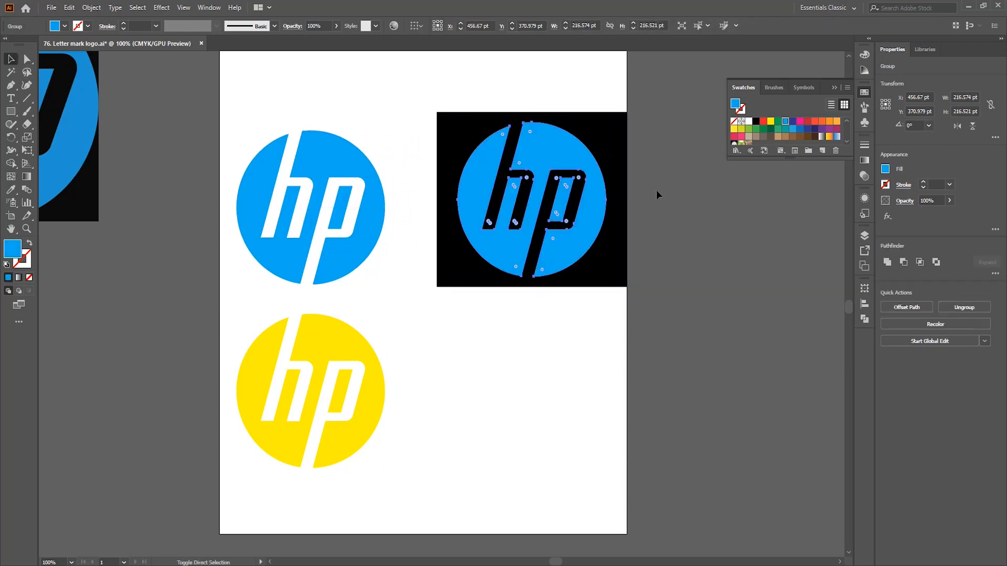
{"action": "left_click", "coordinate": [671, 290]}
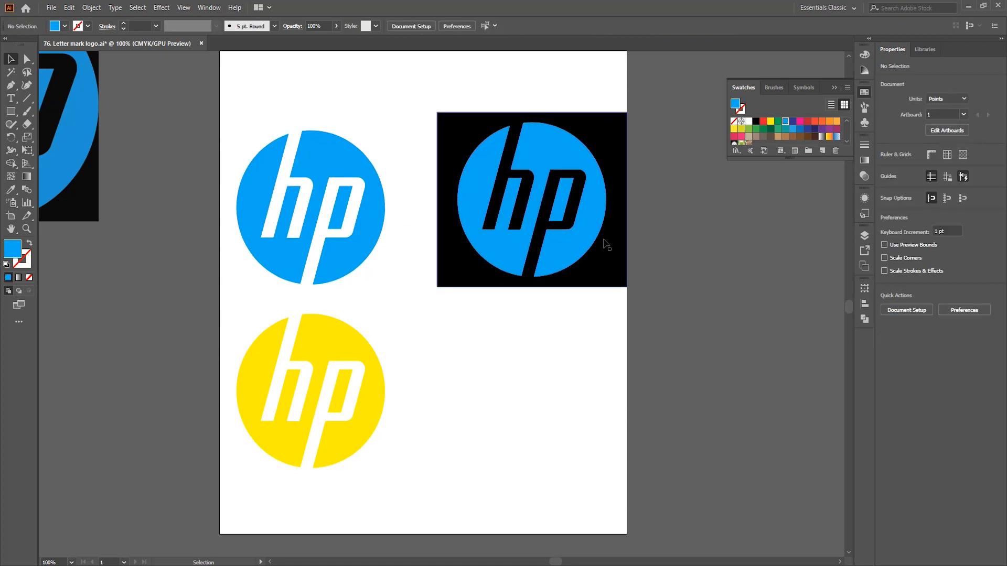
Step: Duplicate the black rectangle directly below and fill the copy with green
{"action": "left_click_drag", "start_coordinate": [610, 268], "coordinate": [603, 465]}
{"action": "left_click", "coordinate": [777, 130]}
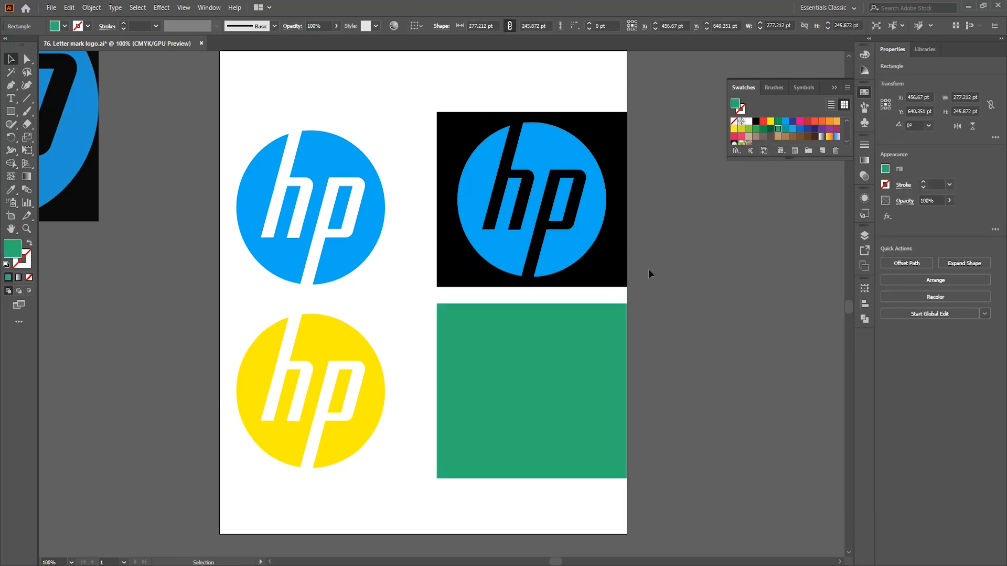
{"action": "left_click", "coordinate": [649, 268]}
Step: Copy the blue logo from the black rectangle onto the green rectangle
{"action": "left_click_drag", "start_coordinate": [593, 239], "coordinate": [584, 421]}
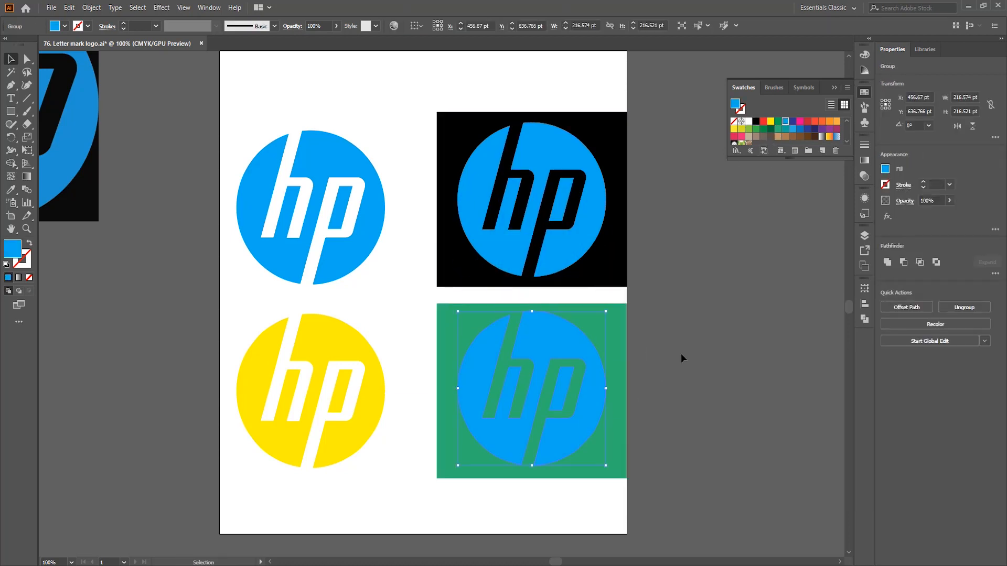
{"action": "left_click", "coordinate": [753, 279]}
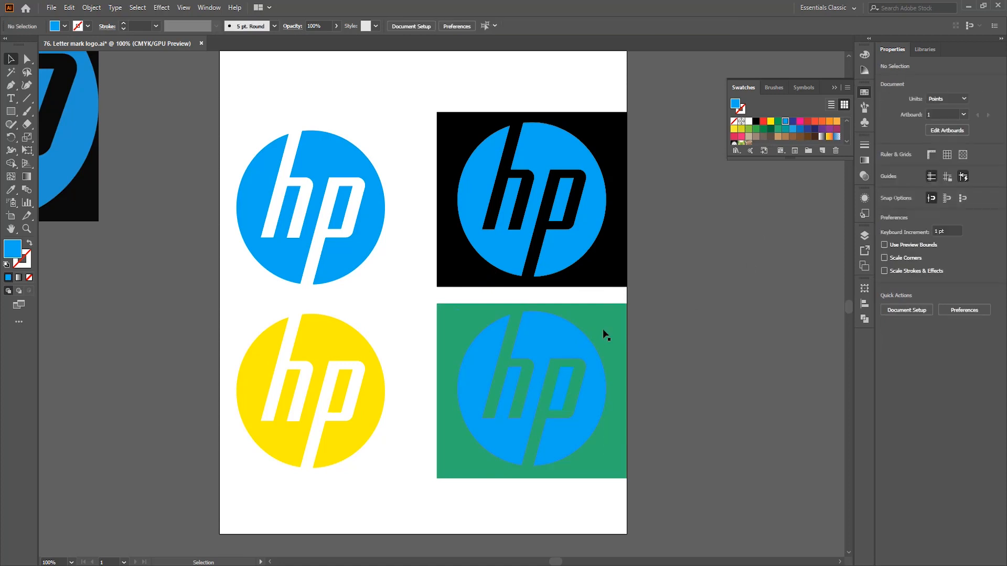
Step: Change the green rectangle's fill to orange
{"action": "left_click", "coordinate": [611, 327]}
{"action": "left_click", "coordinate": [635, 278]}
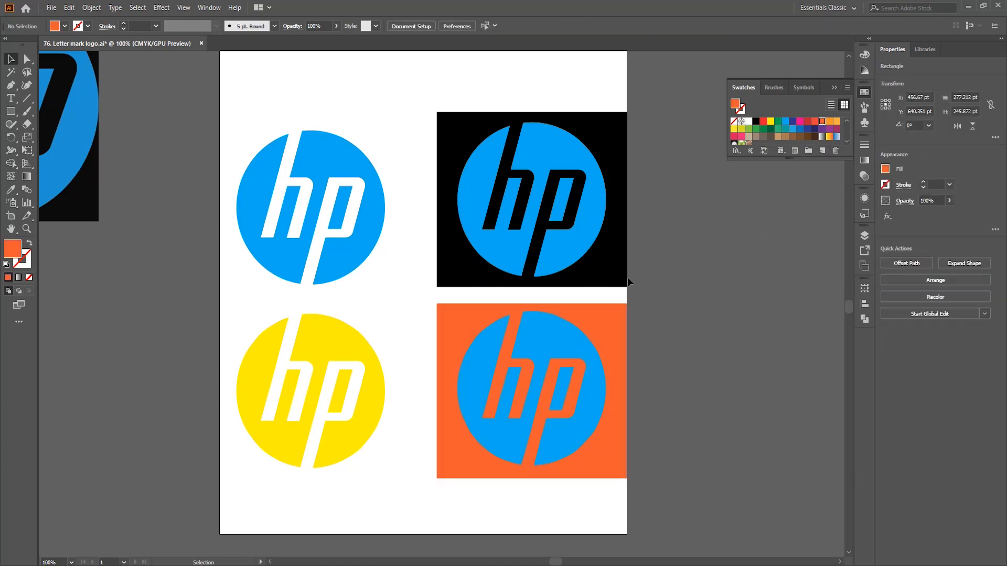
{"action": "scroll", "coordinate": [623, 358], "scroll_direction": "up", "scroll_amount": 1}
{"action": "scroll", "coordinate": [632, 350], "scroll_direction": "down", "scroll_amount": 1}
{"action": "scroll", "coordinate": [662, 361], "scroll_direction": "up", "scroll_amount": 1}
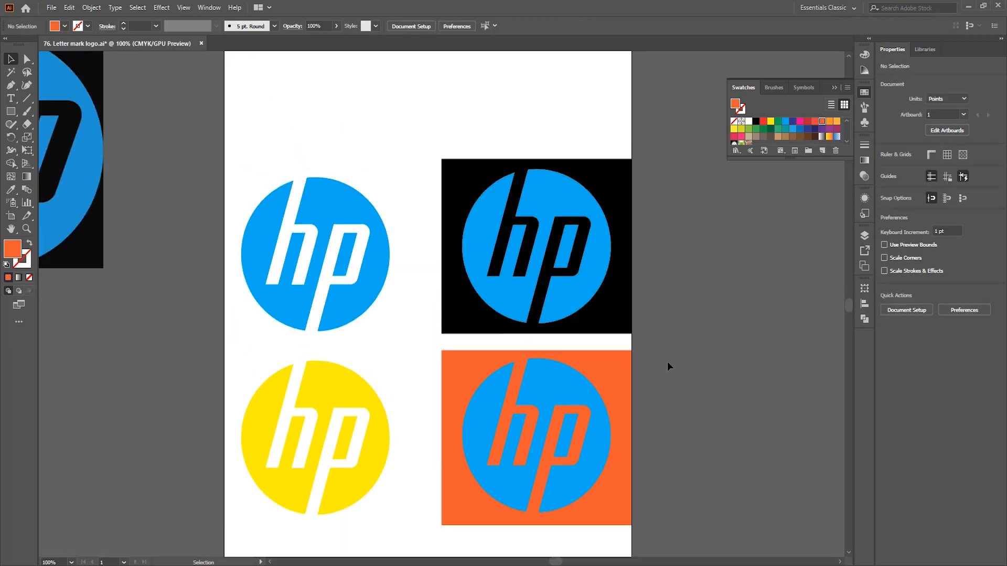